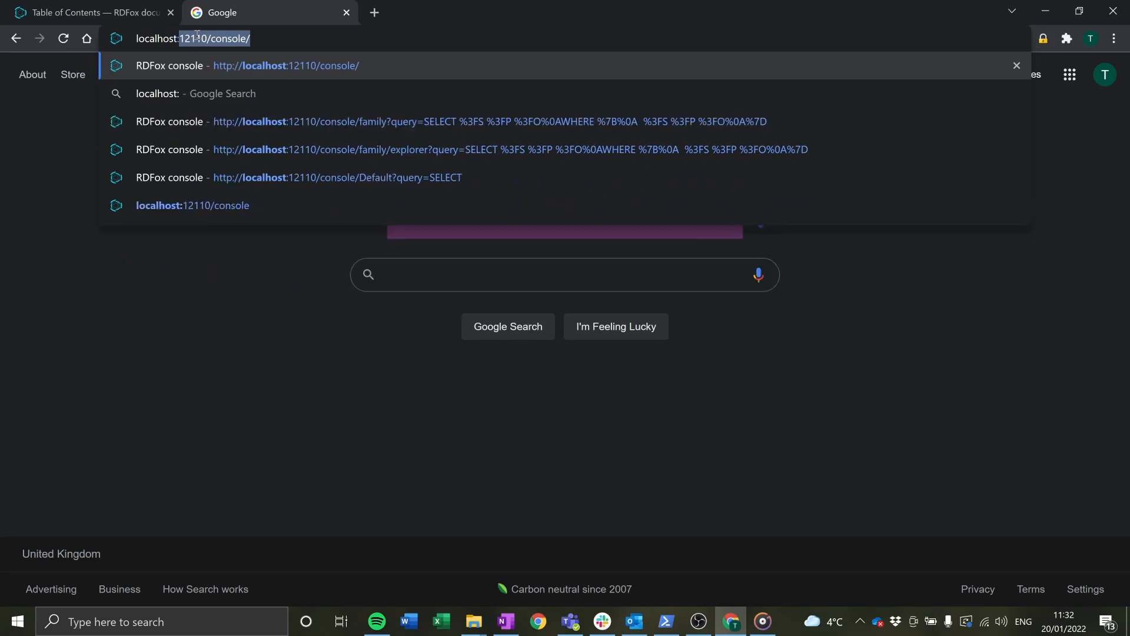
Open the RDFox web console at localhost:12110/console in the browser
type("/console")
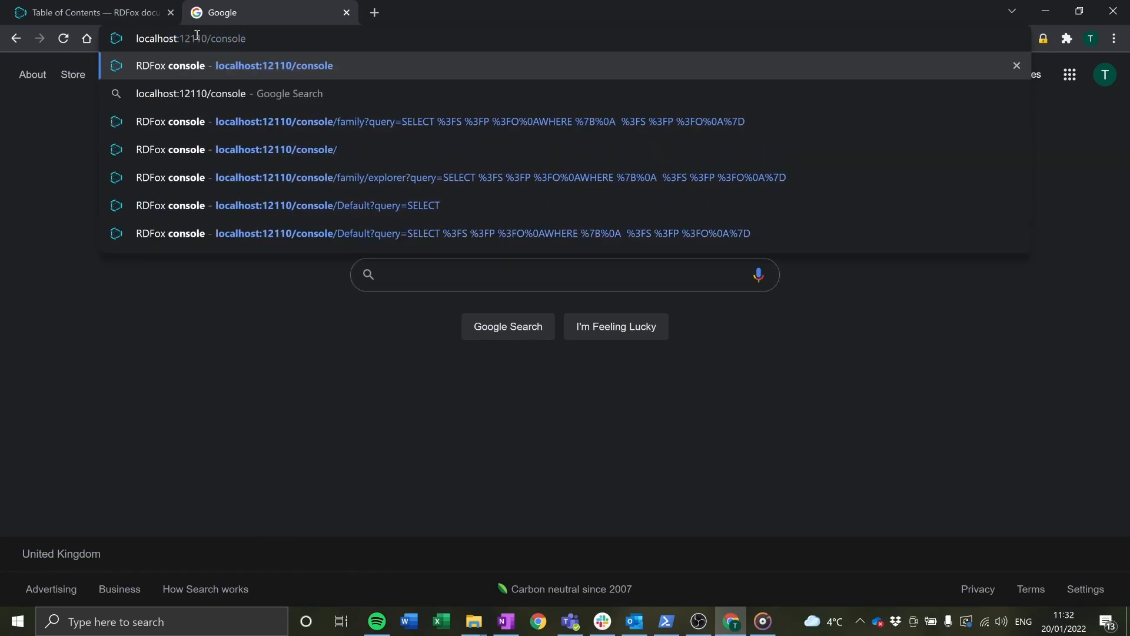
key("Return")
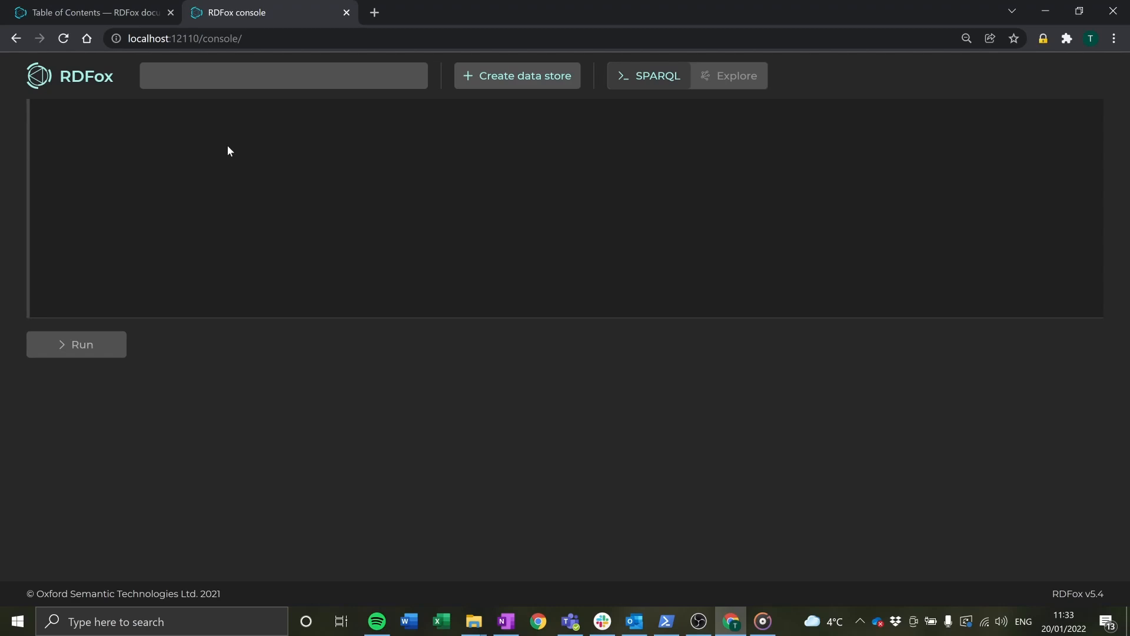
Download the sample data.ttl file from the Getting Started page of the RDFox documentation
left_click(107, 15)
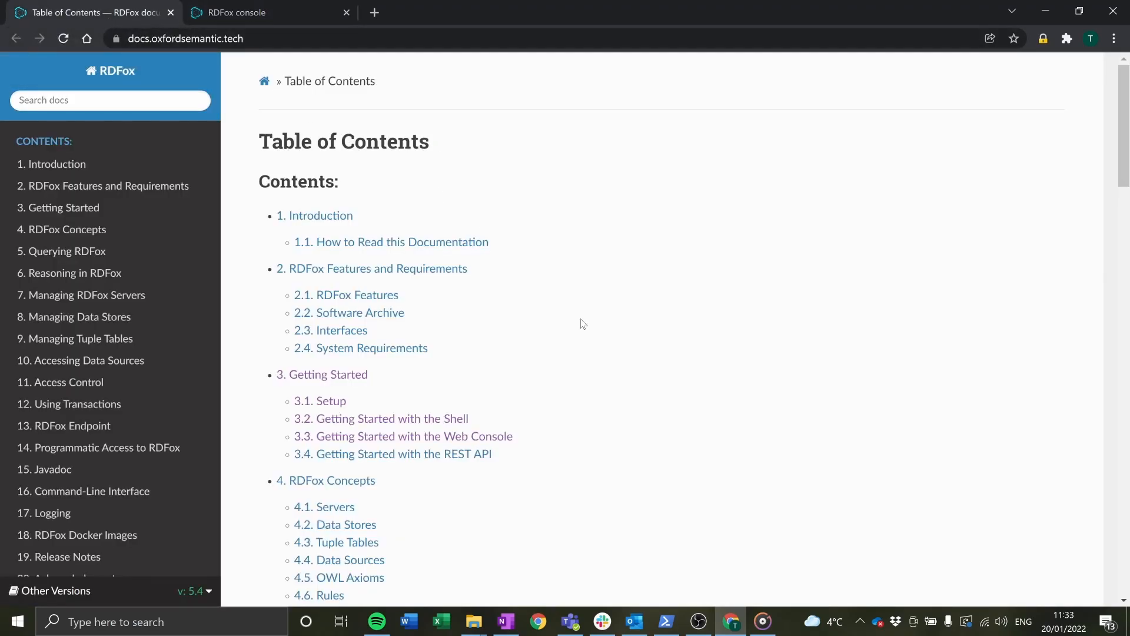
left_click(334, 378)
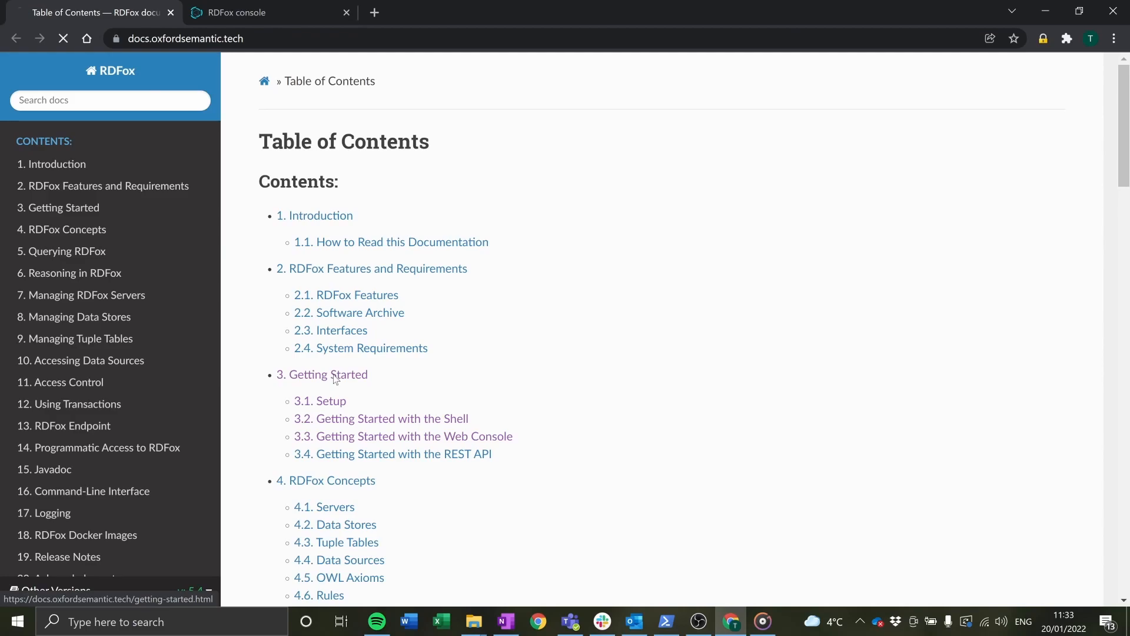
scroll(710, 442, "down", 5)
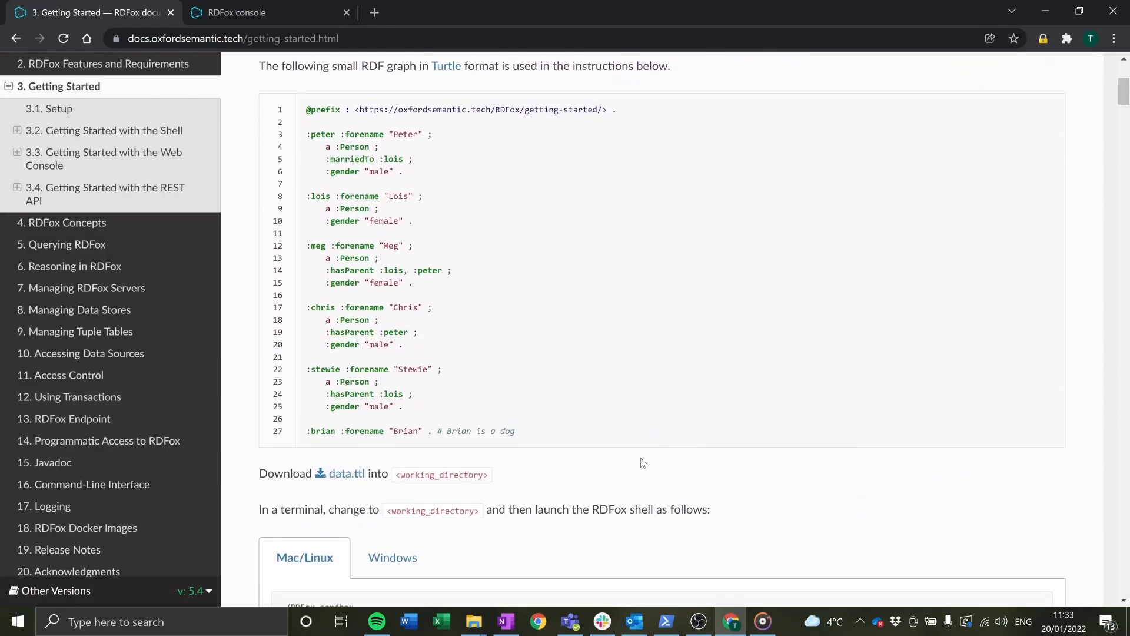
left_click(344, 467)
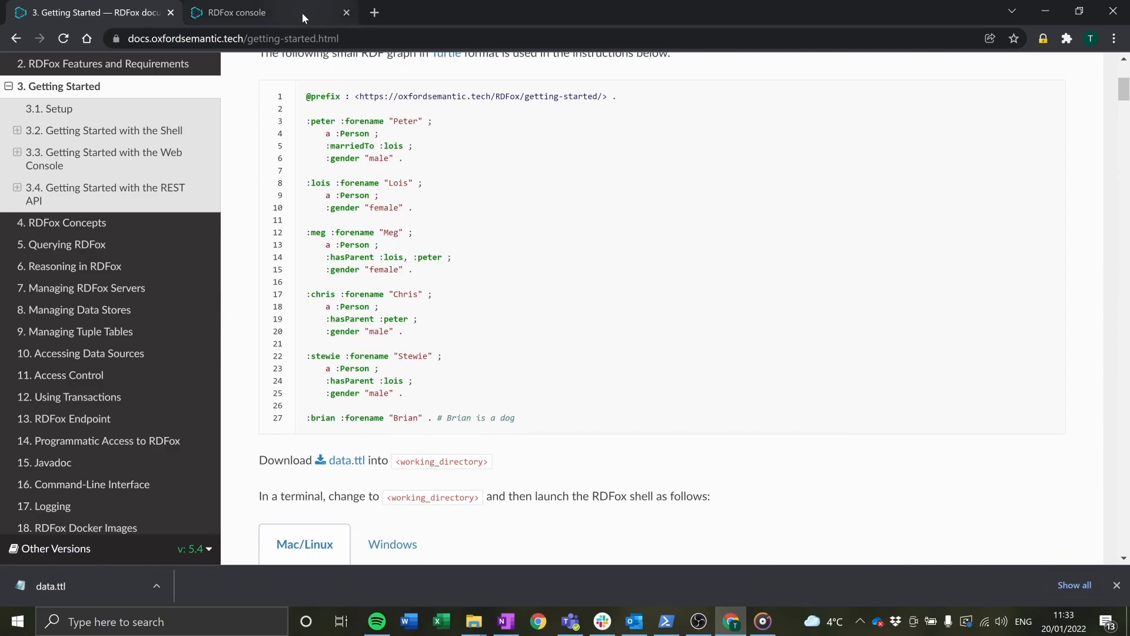
Create a data store named family in the RDFox console, keeping the advanced settings at their defaults
left_click(263, 12)
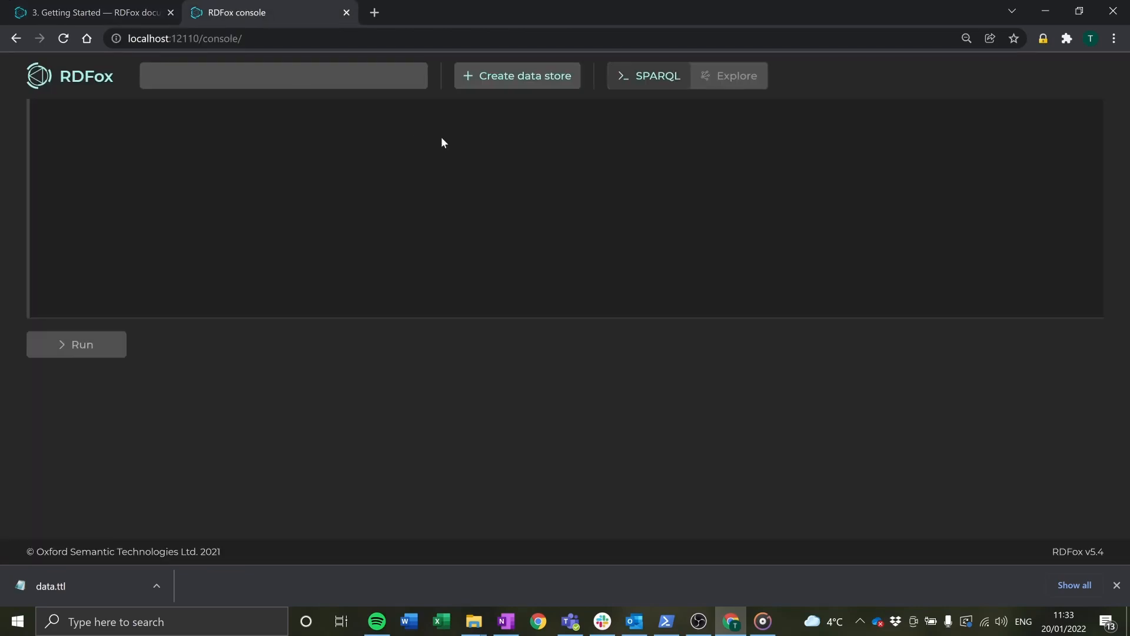
left_click(521, 79)
type("family")
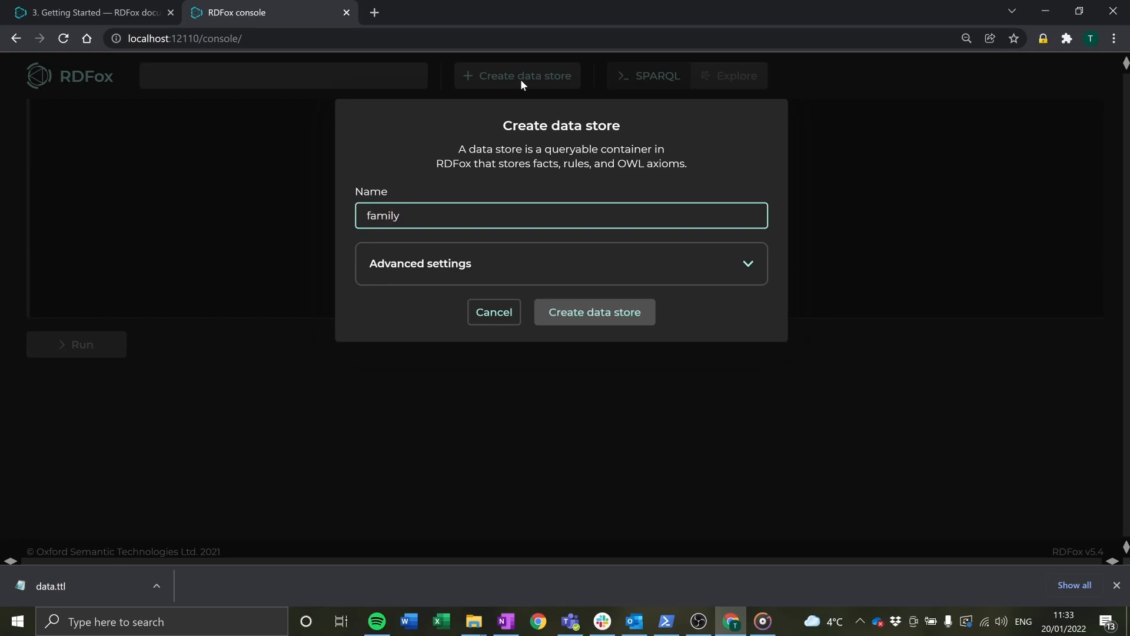
left_click(757, 271)
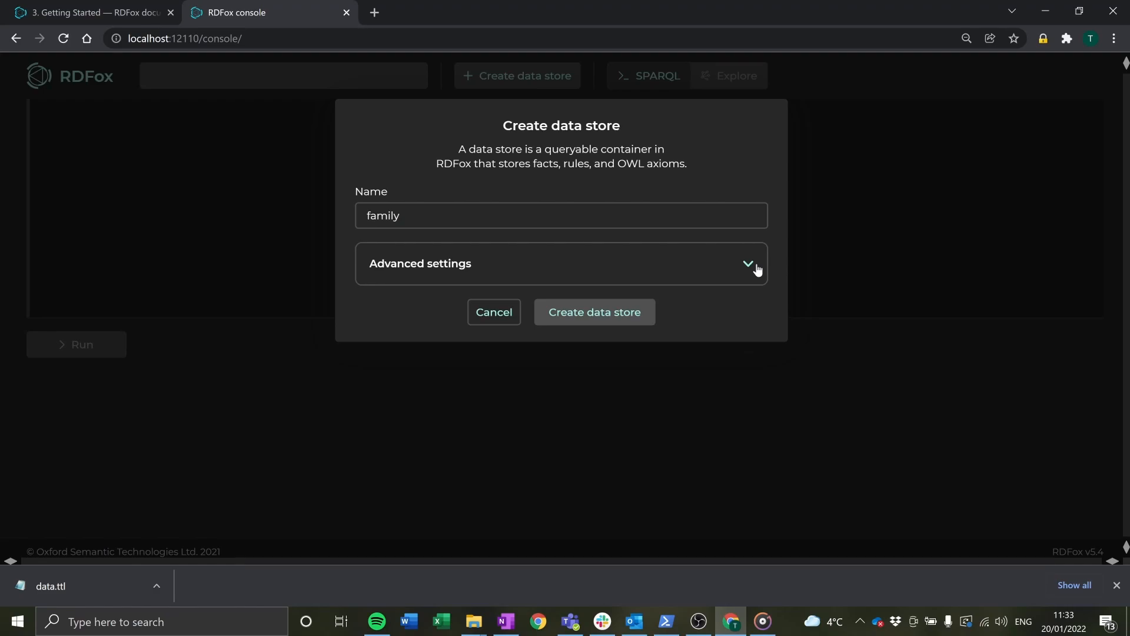
left_click(616, 317)
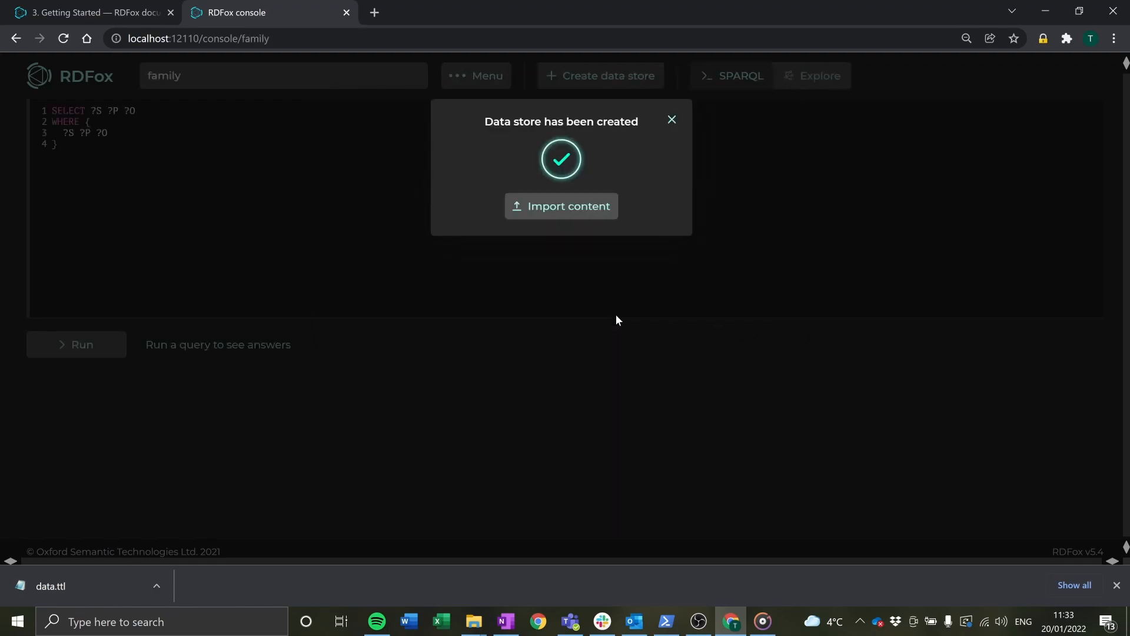
Import the downloaded data.ttl file into the Default Graph of the new family data store
left_click(565, 206)
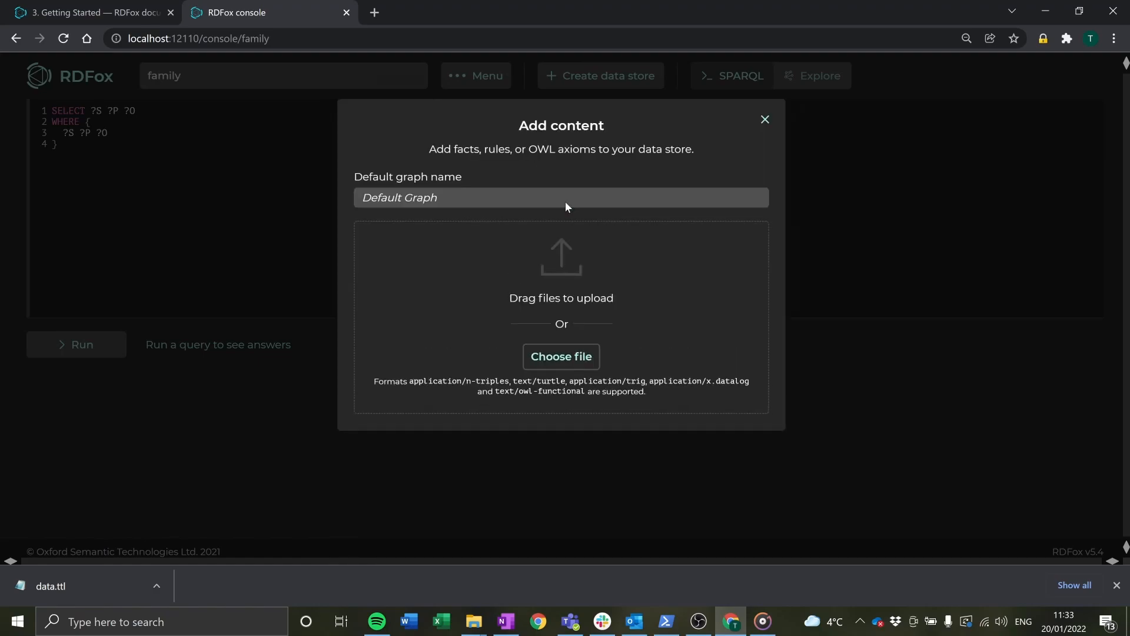
left_click_drag(88, 588, 577, 320)
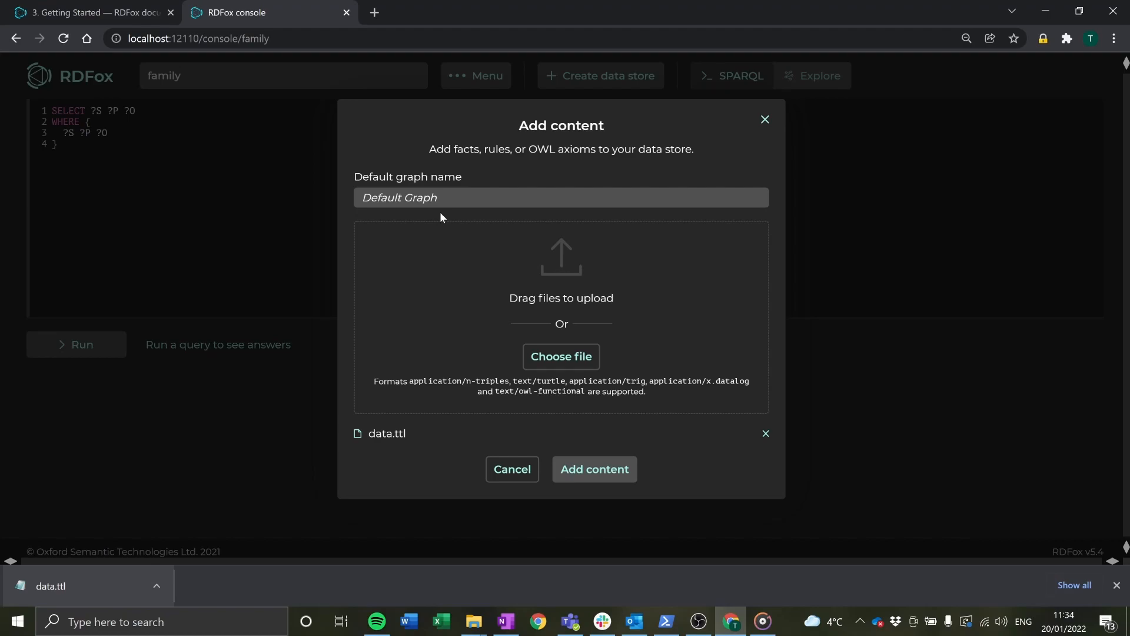
left_click(595, 474)
left_click(562, 215)
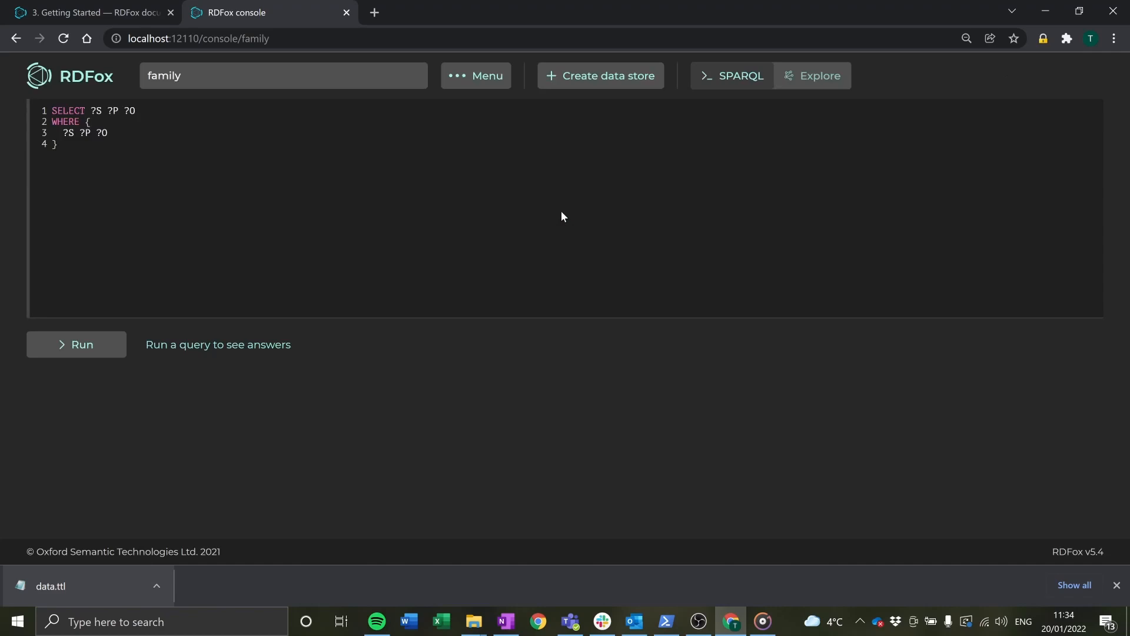
left_click(1117, 584)
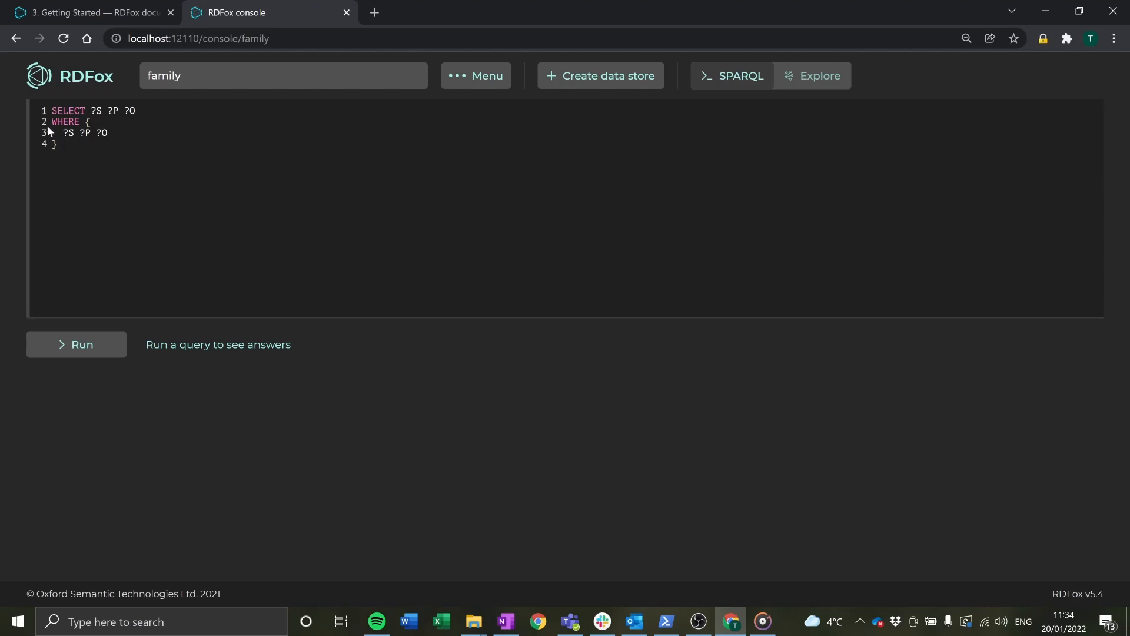
Run the prefilled SELECT ?S ?P ?O query on the family data store and look through all the answers
left_click_drag(52, 111, 134, 113)
left_click_drag(52, 121, 110, 133)
left_click(117, 165)
left_click(97, 354)
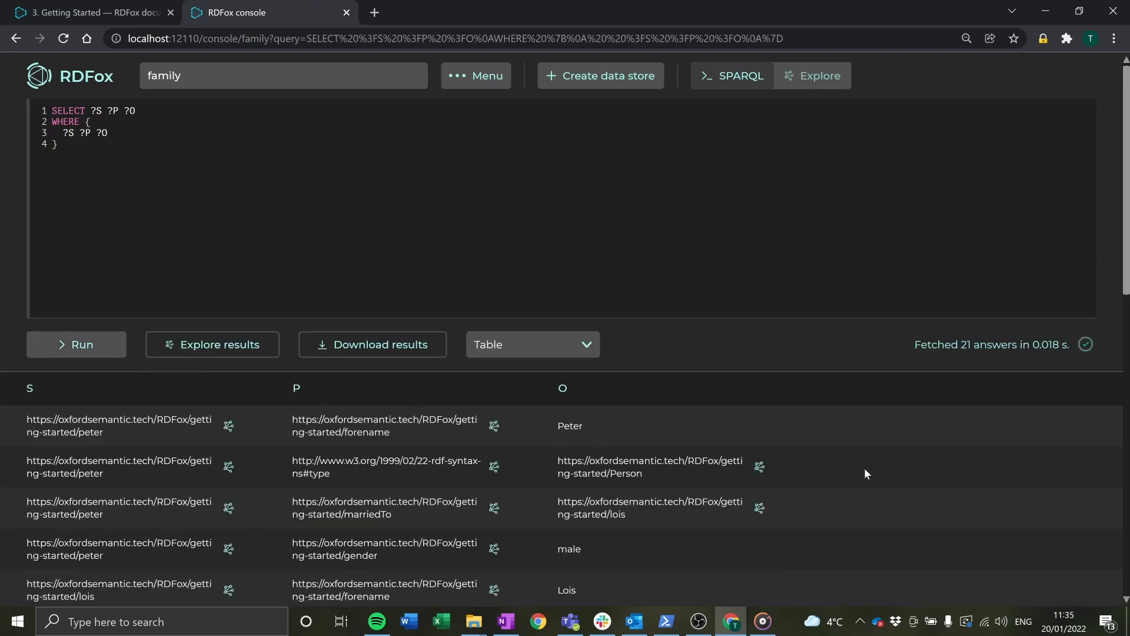
scroll(865, 470, "down", 5)
scroll(866, 492, "down", 4)
scroll(866, 486, "up", 9)
left_click(581, 349)
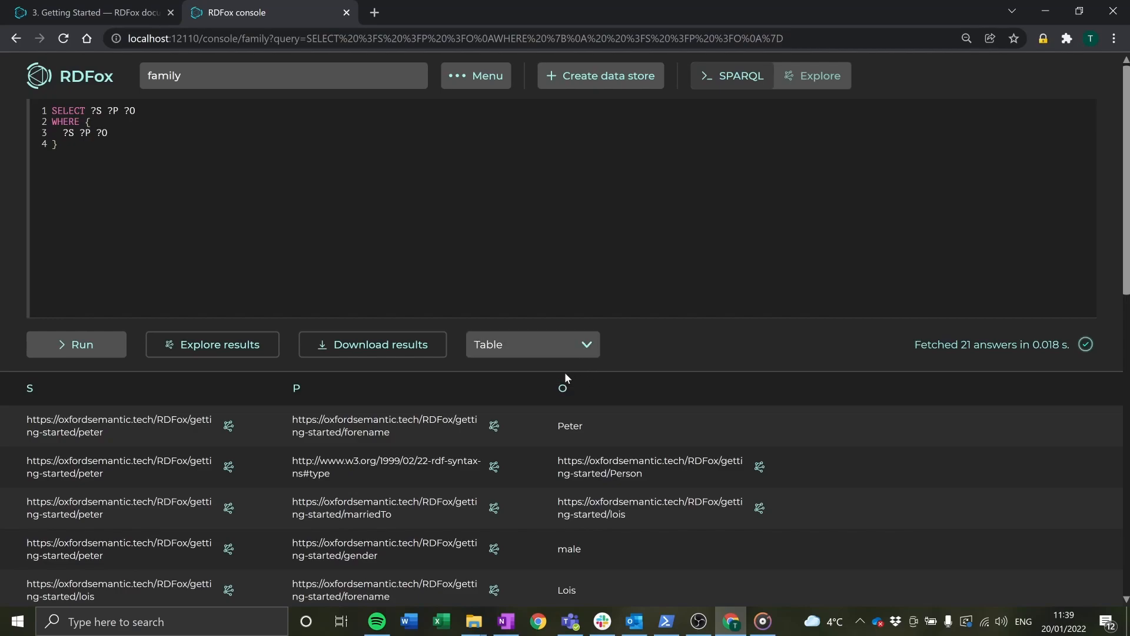
Export the query results under the file name answers in the application/n-triples format
left_click(394, 348)
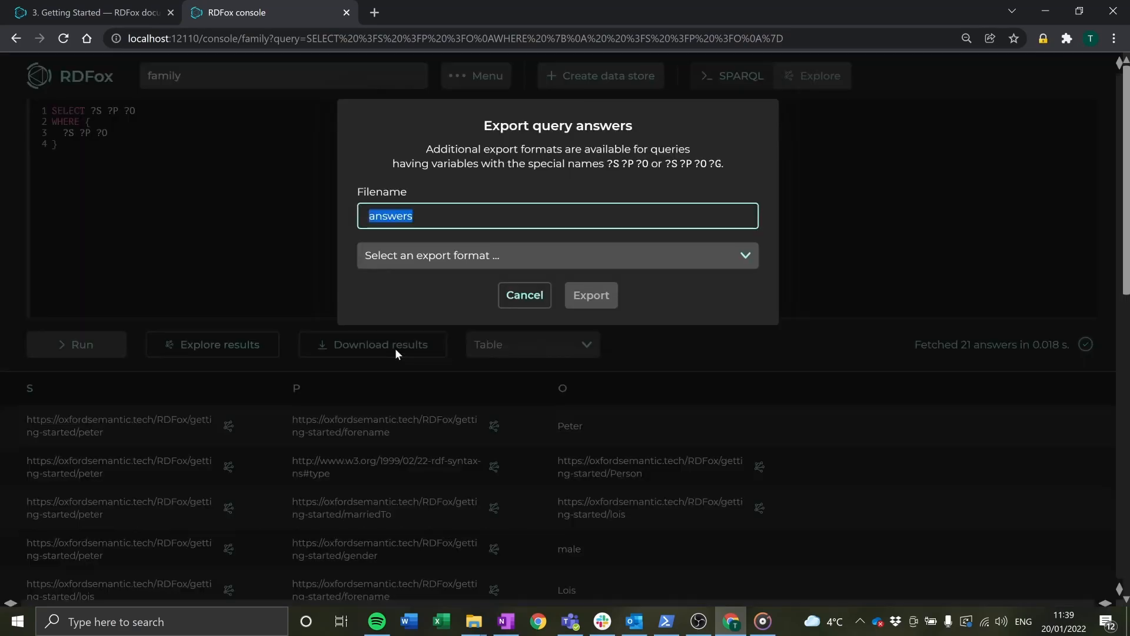
left_click(604, 260)
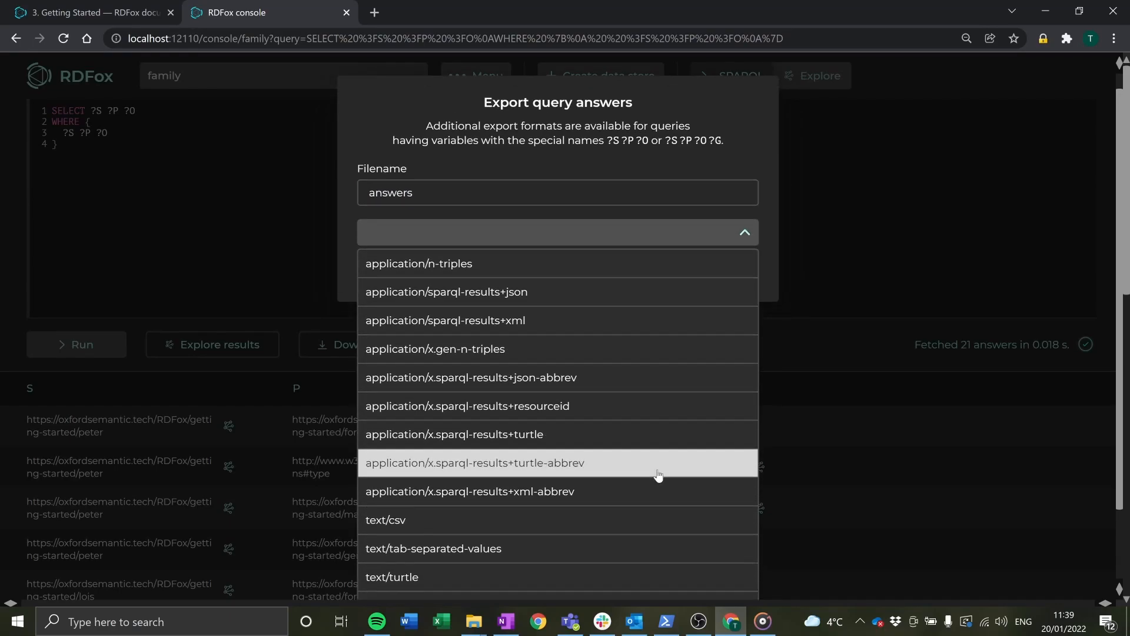
scroll(657, 474, "down", 1)
scroll(659, 478, "down", 1)
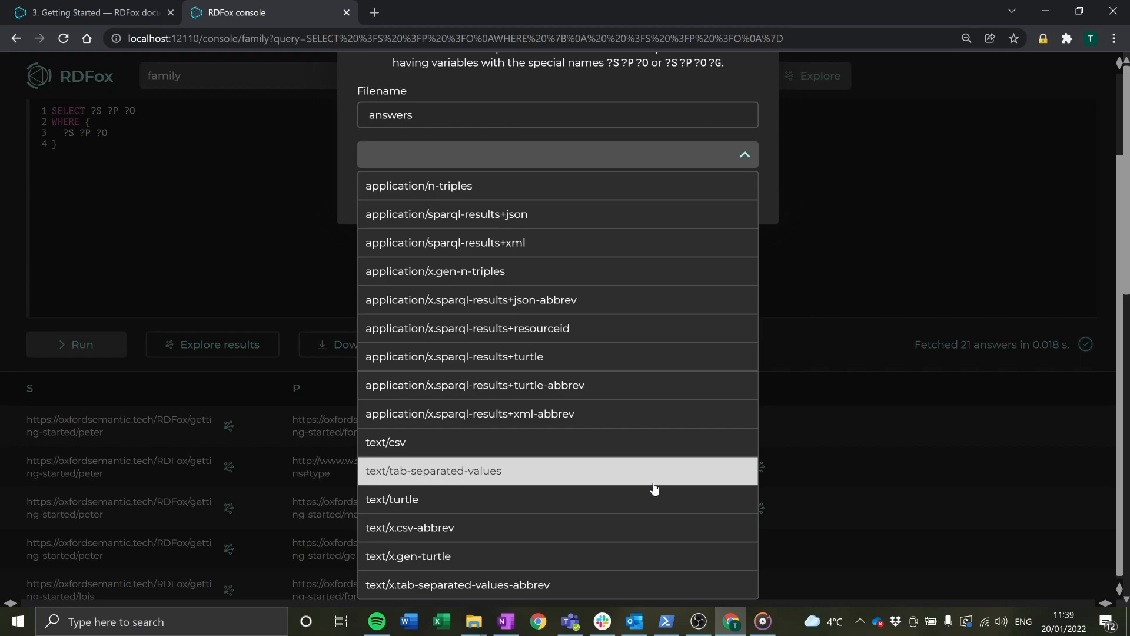
scroll(668, 485, "down", 1)
scroll(675, 479, "up", 1)
scroll(682, 390, "up", 1)
scroll(683, 394, "up", 2)
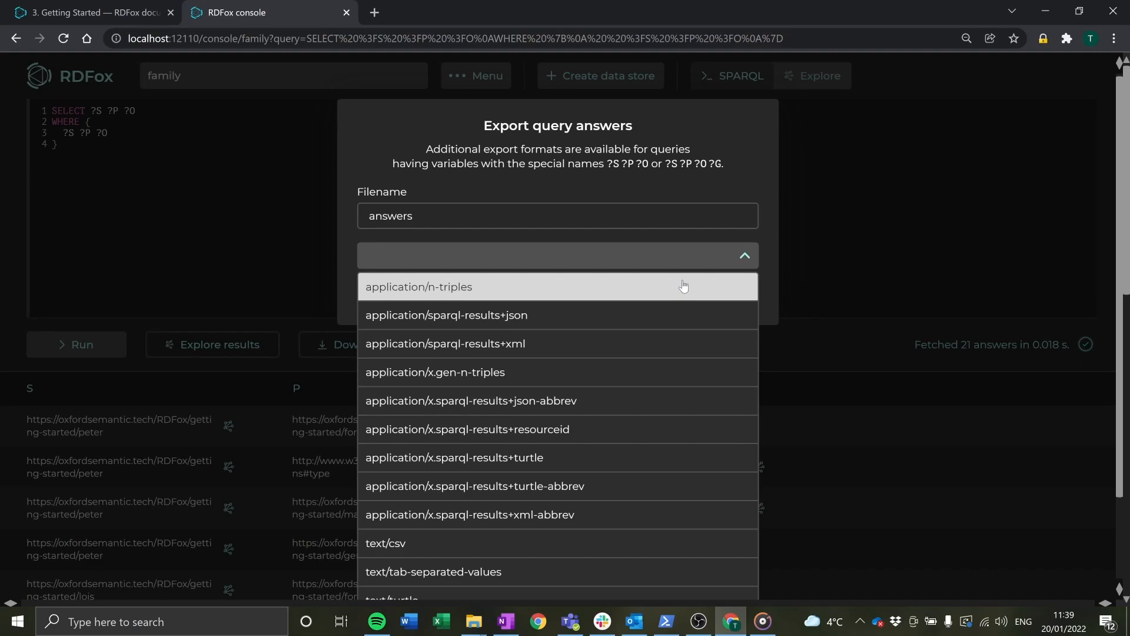
left_click(682, 287)
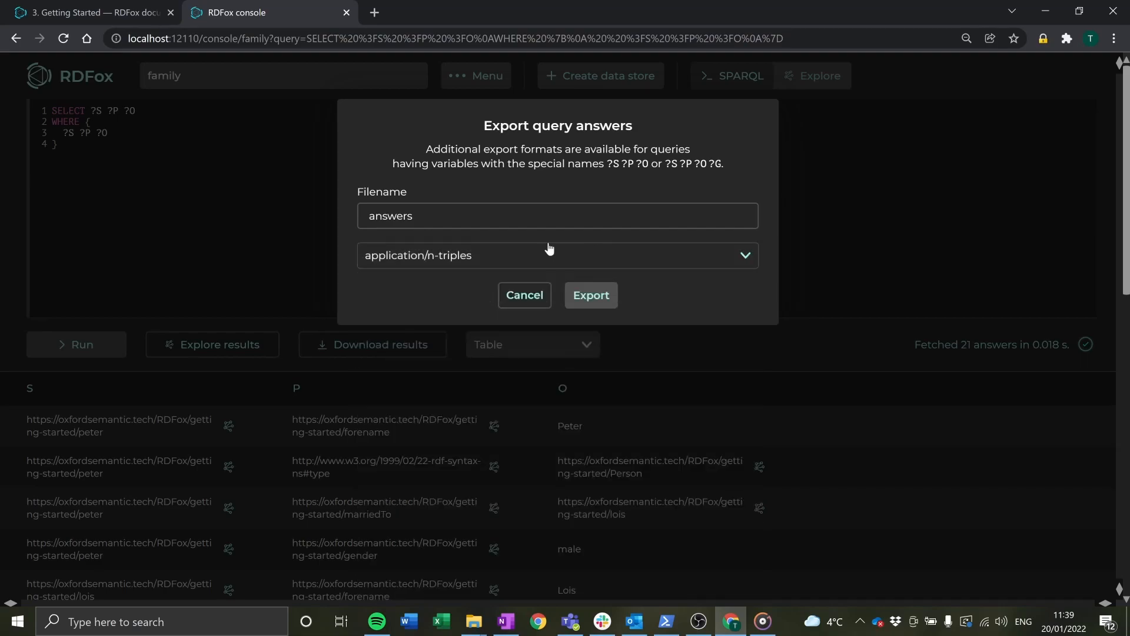
left_click(540, 215)
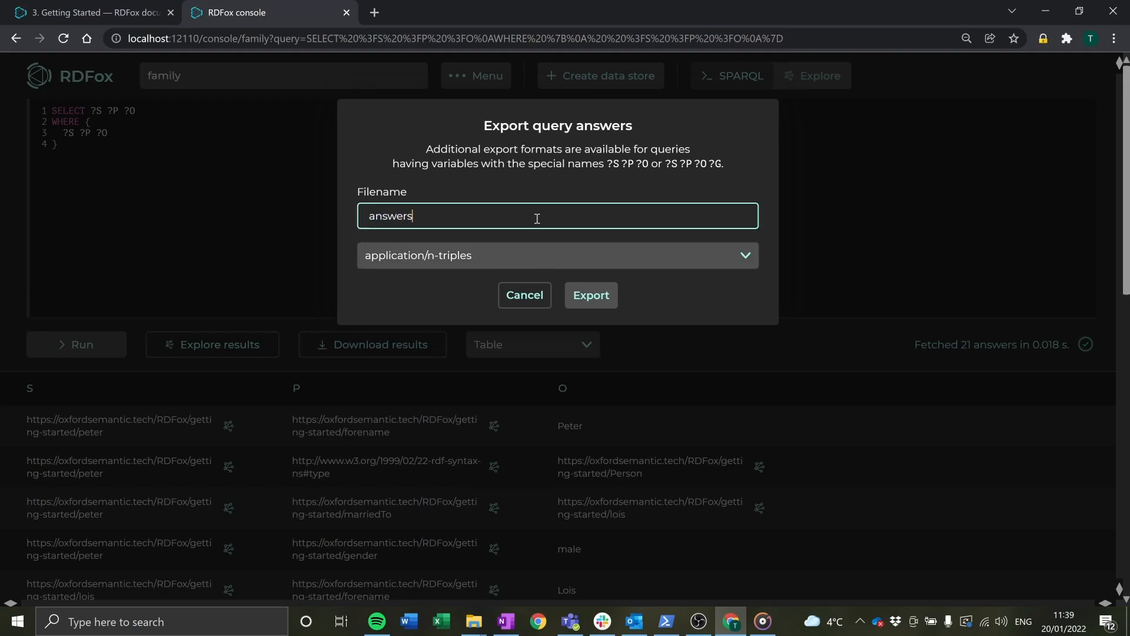
left_click(585, 300)
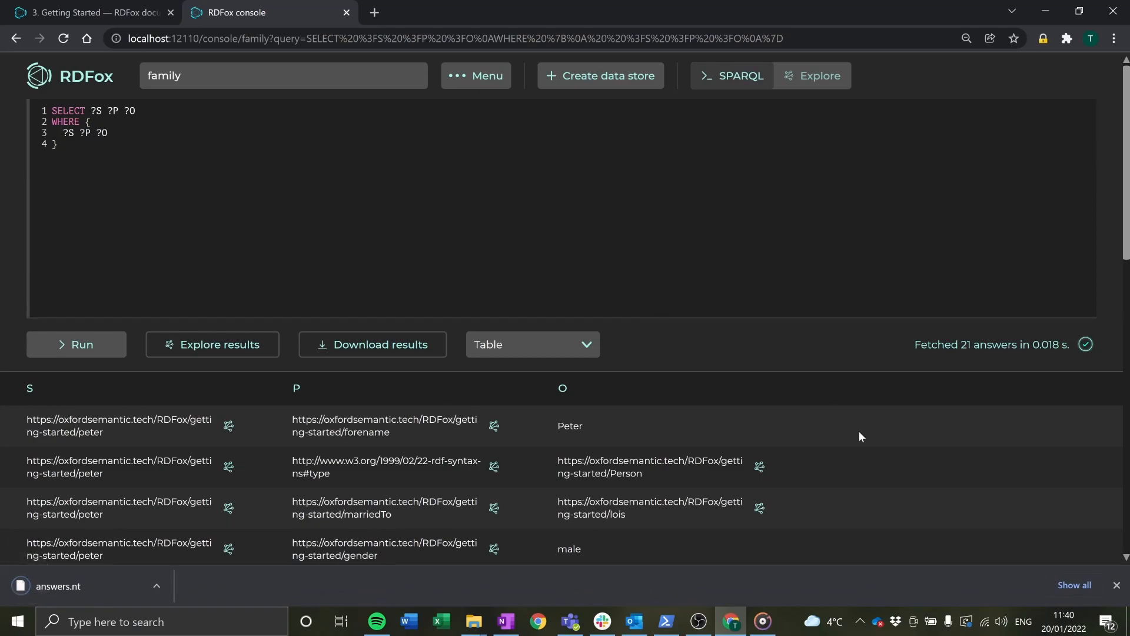
left_click(1117, 585)
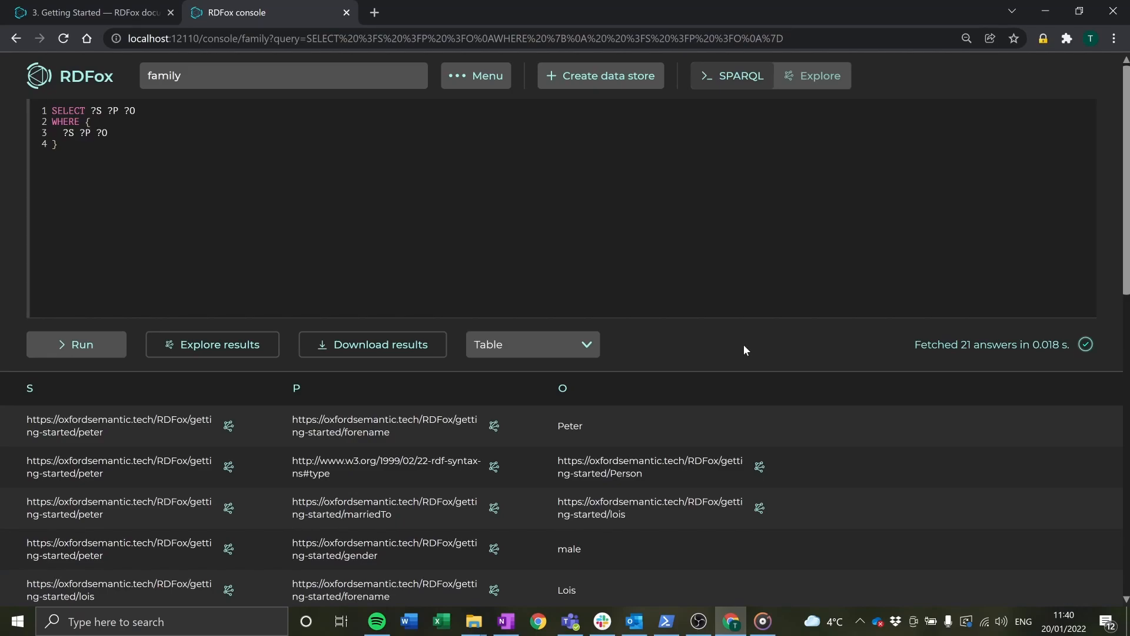
Display the query results as a graph in the explorer, checking the SPARQL results table in between
left_click(168, 346)
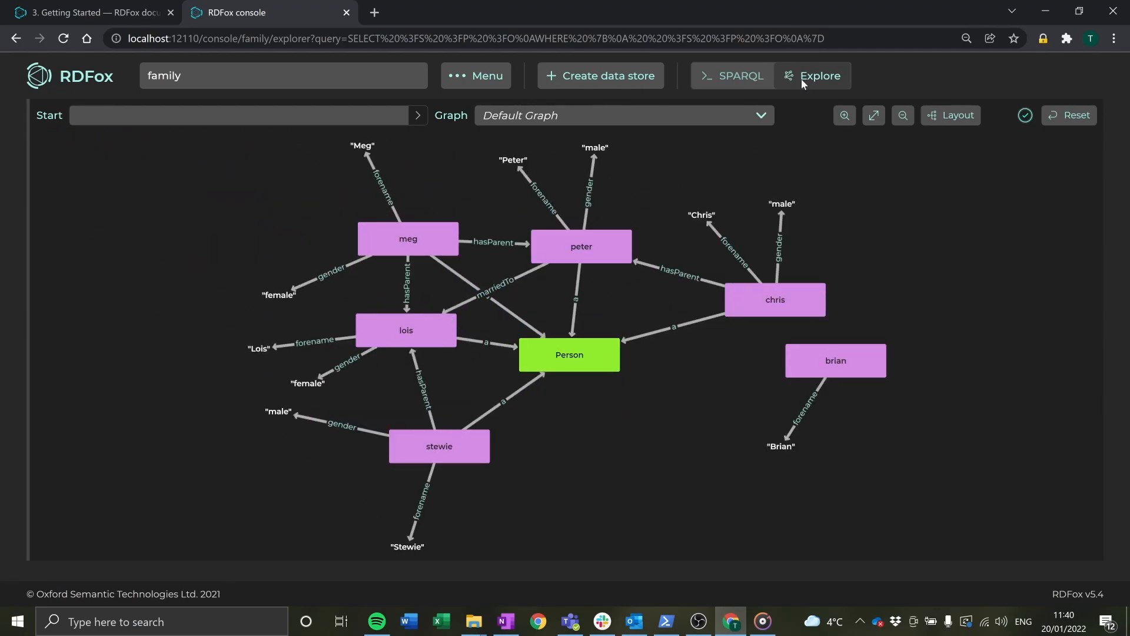
left_click(744, 78)
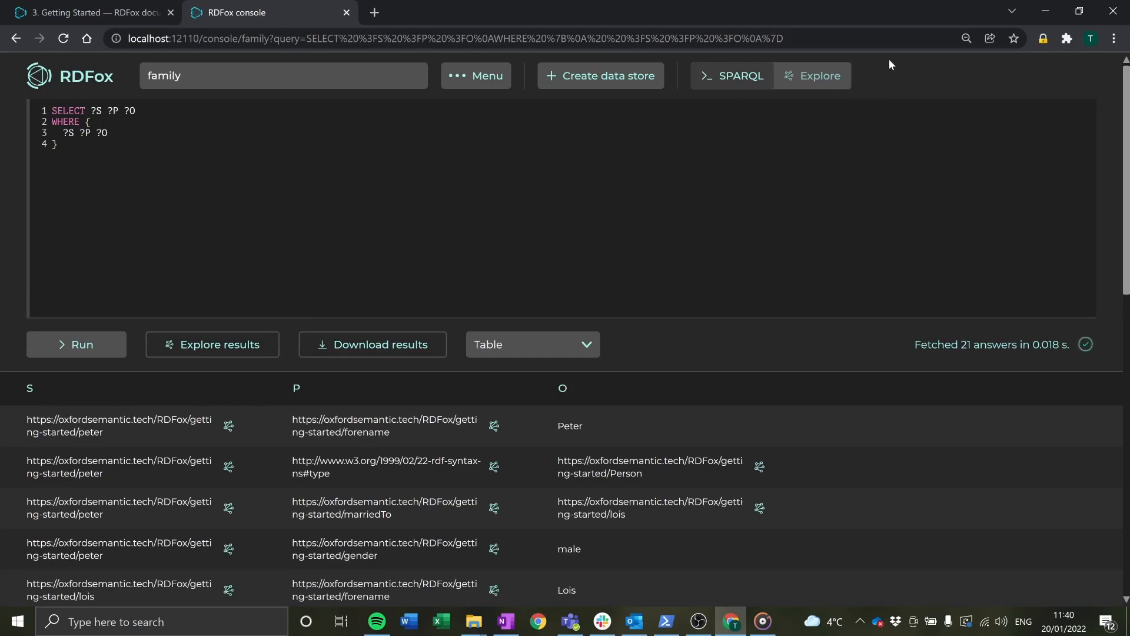
left_click(822, 85)
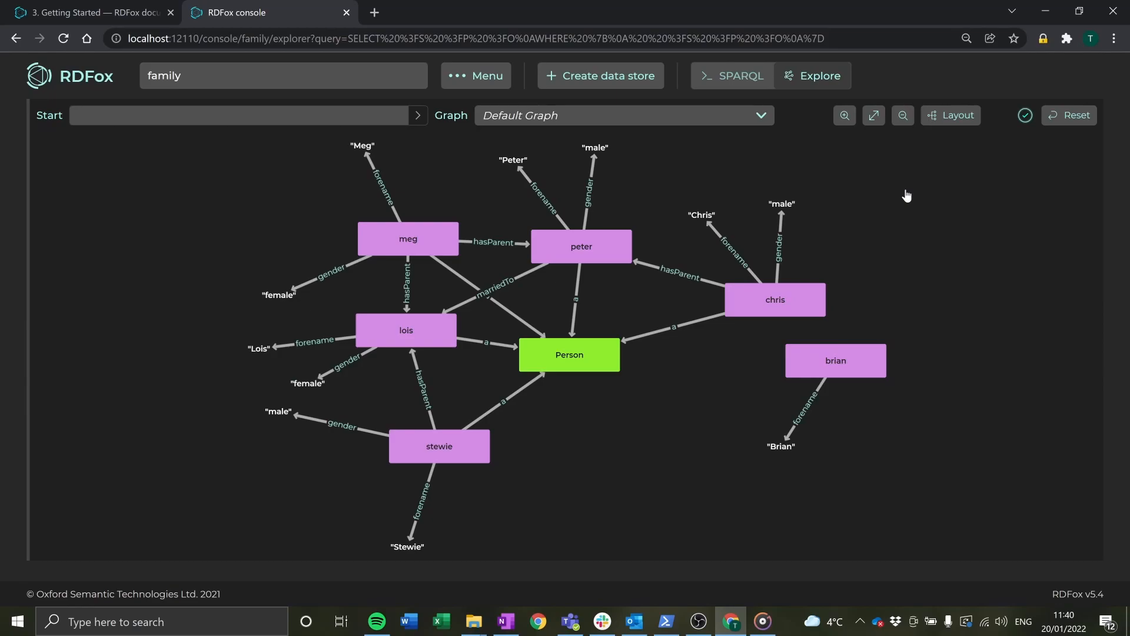
Zoom in on the nodes of the family graph and fit the whole graph back into view
left_click(844, 116)
left_click(844, 116)
left_click(844, 116)
left_click(903, 116)
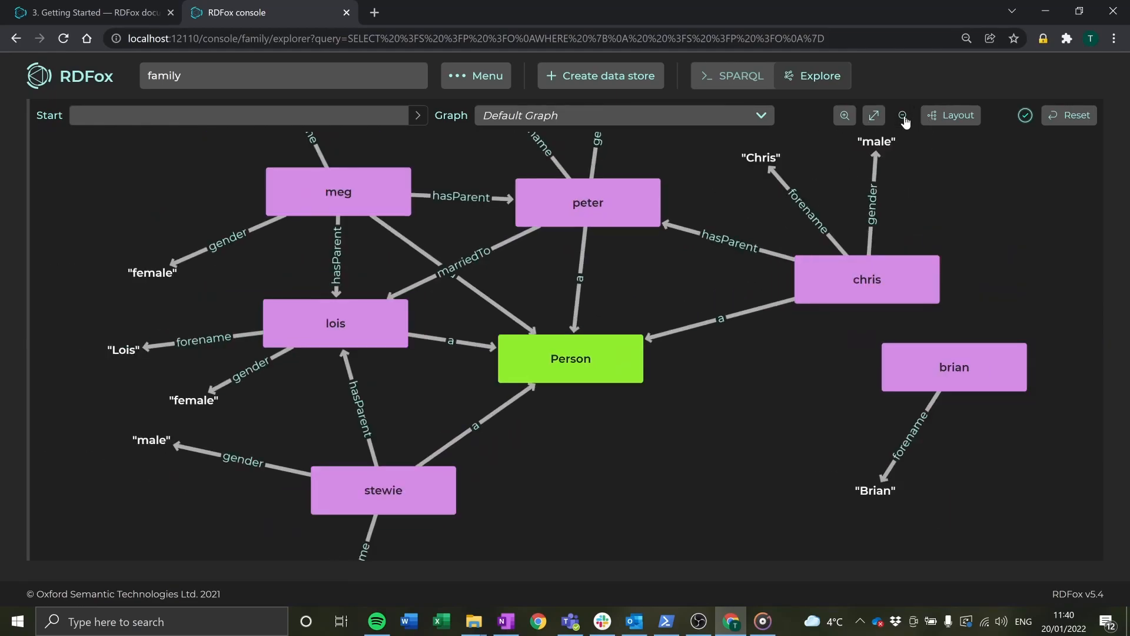
left_click(875, 118)
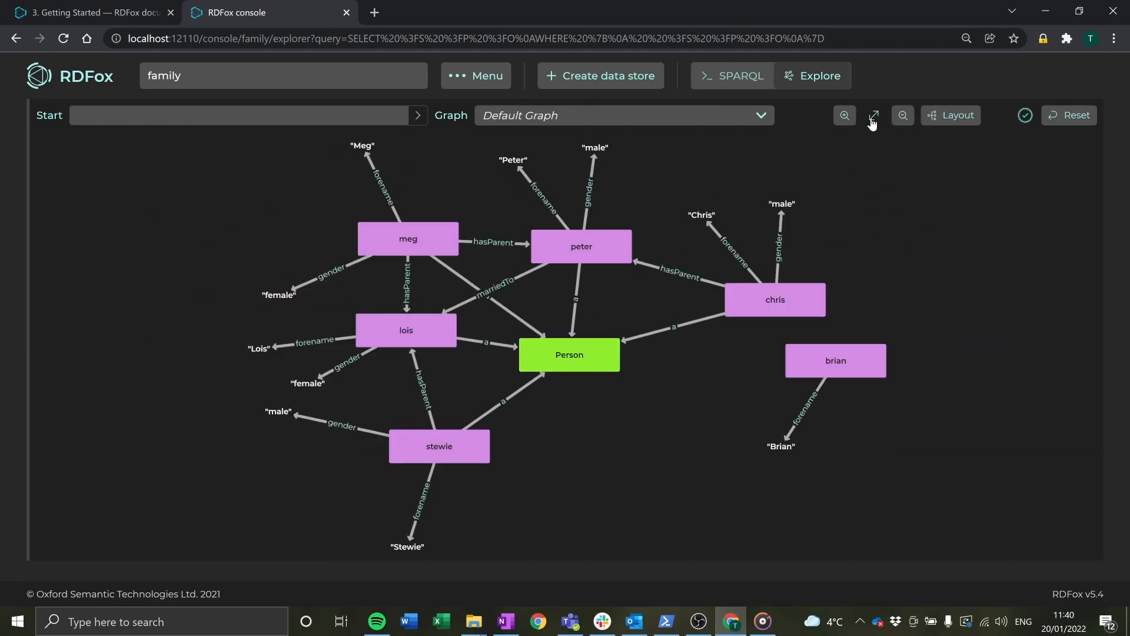
Try the Breadth first layout on the graph, switch back to Force directed and reset the explorer
left_click(947, 117)
left_click(954, 142)
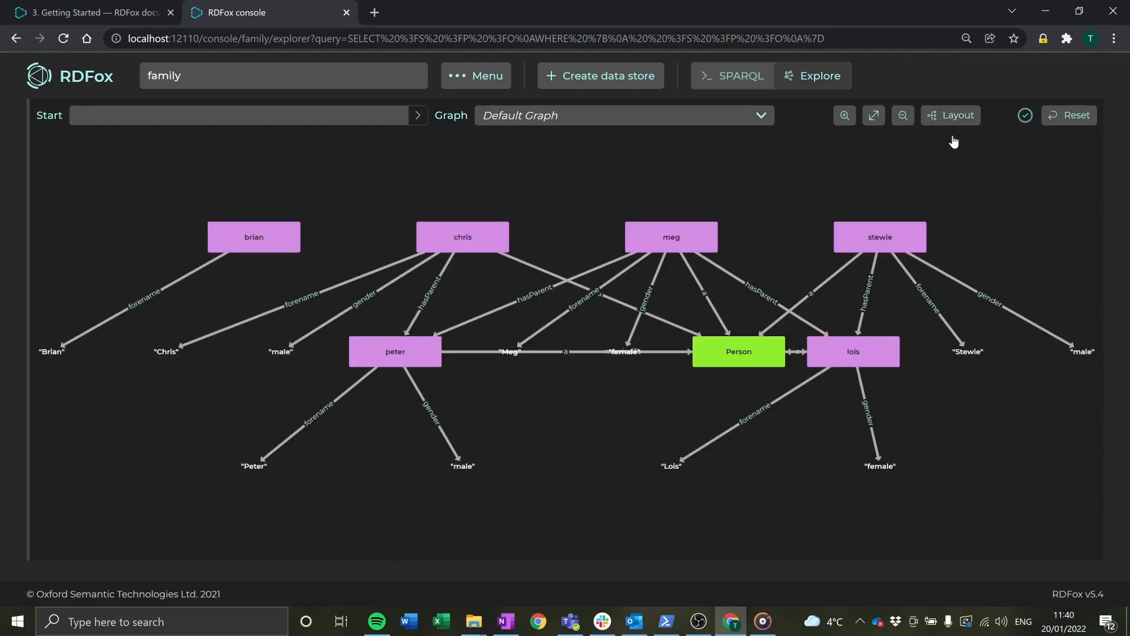
left_click(949, 117)
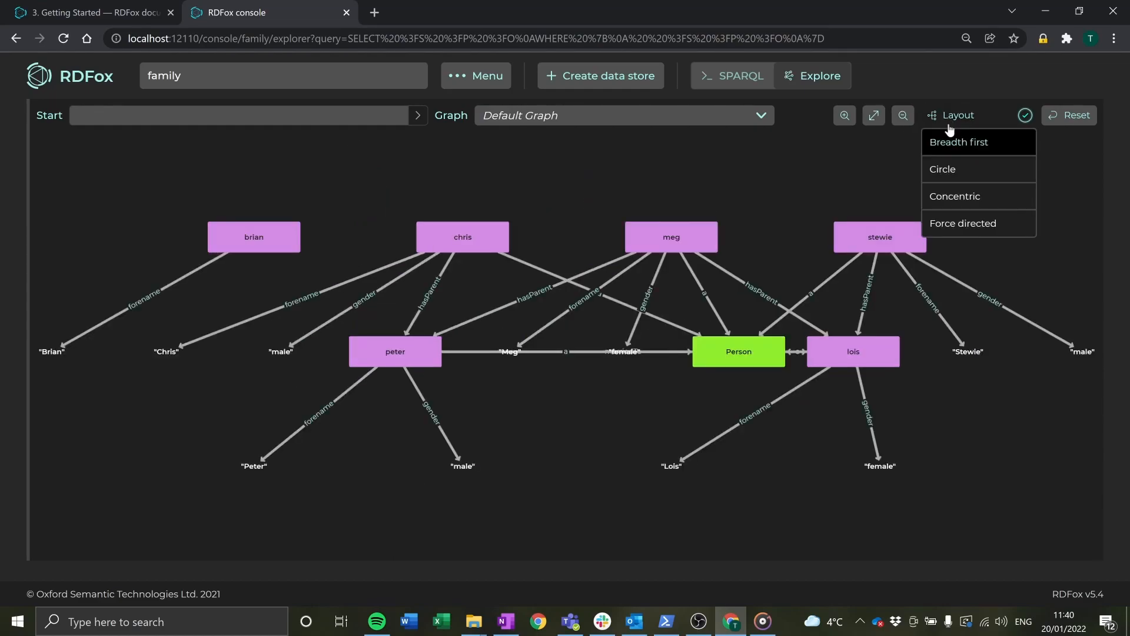
left_click(966, 226)
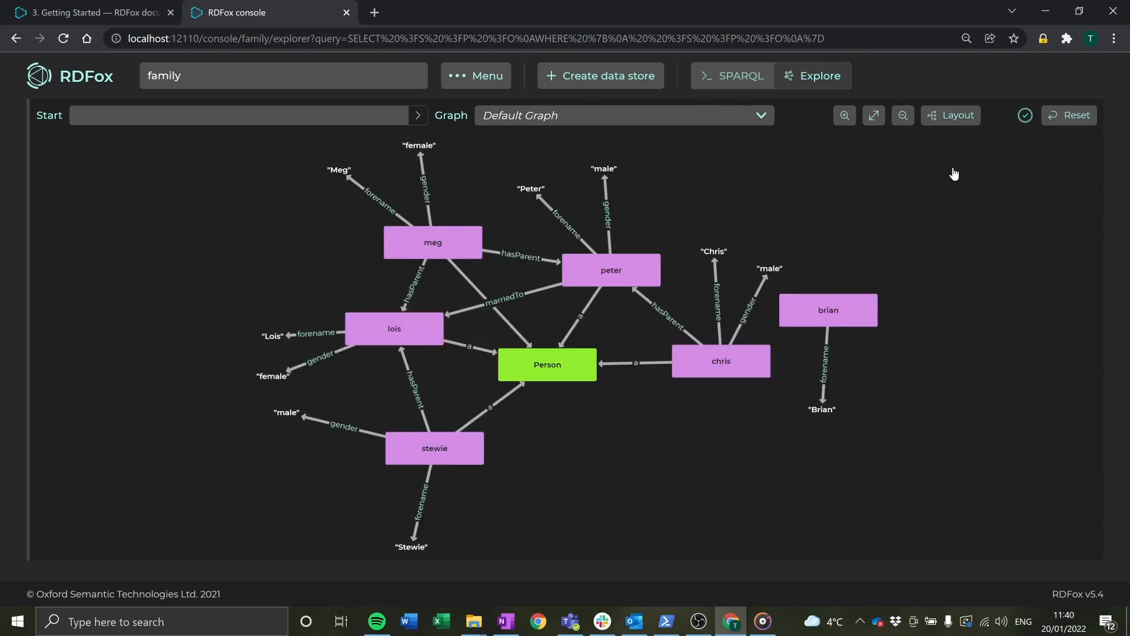
left_click(1070, 115)
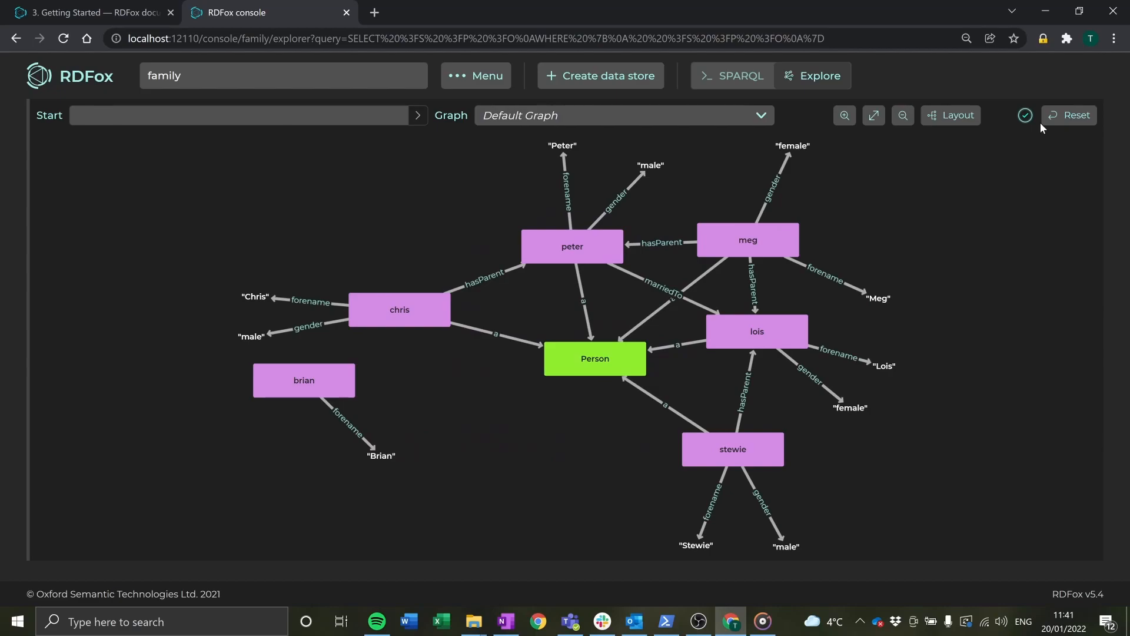
Check which graphs are available for display in the explorer, leaving the selection as it is
left_click(754, 115)
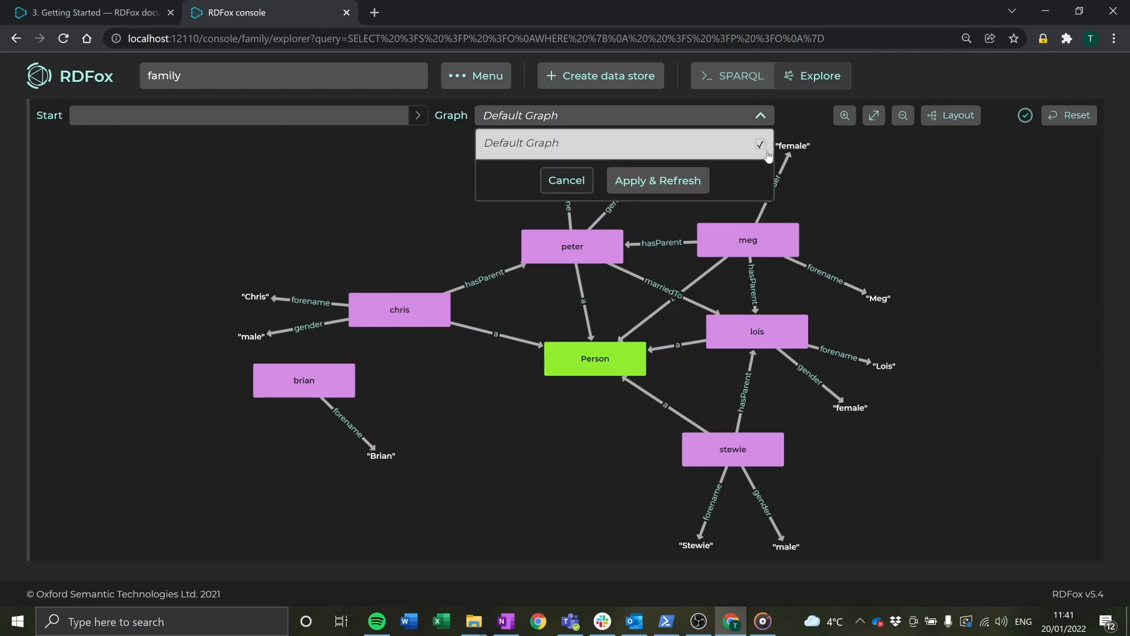
left_click(760, 116)
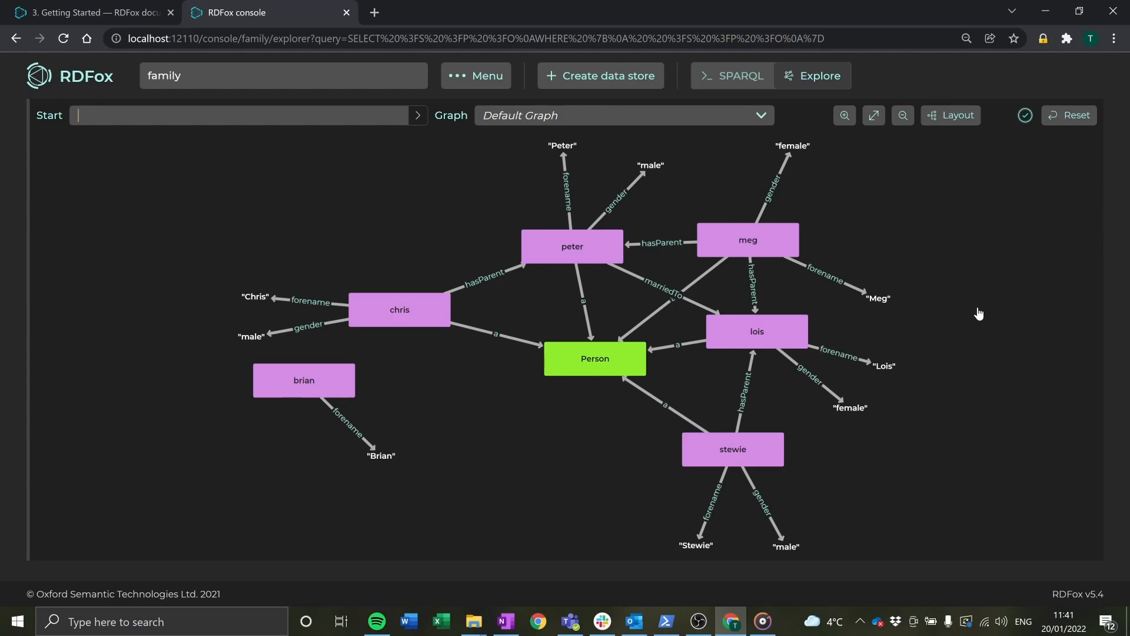
Rearrange the family graph by moving the Person, brian, chris and peter nodes further apart
left_click(602, 376)
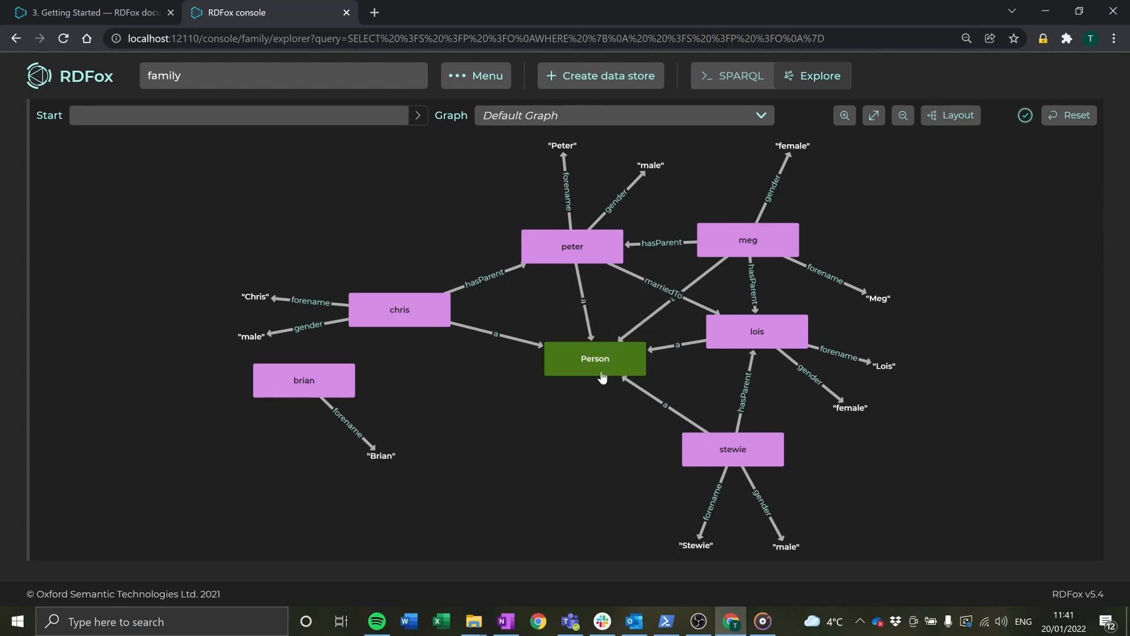
left_click(412, 324)
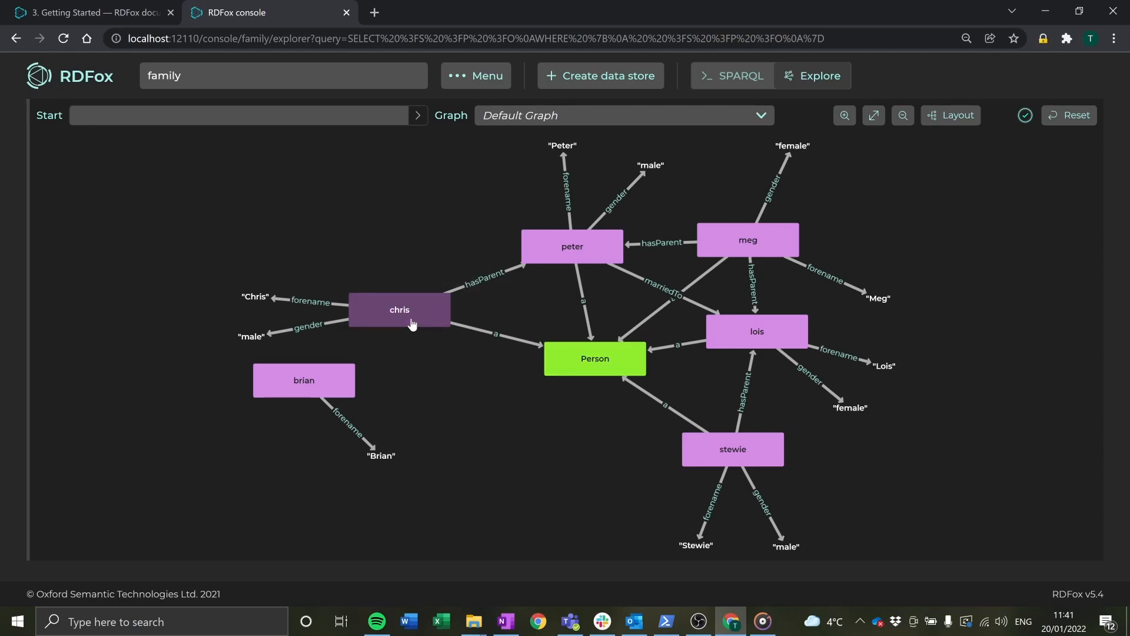
left_click(495, 339)
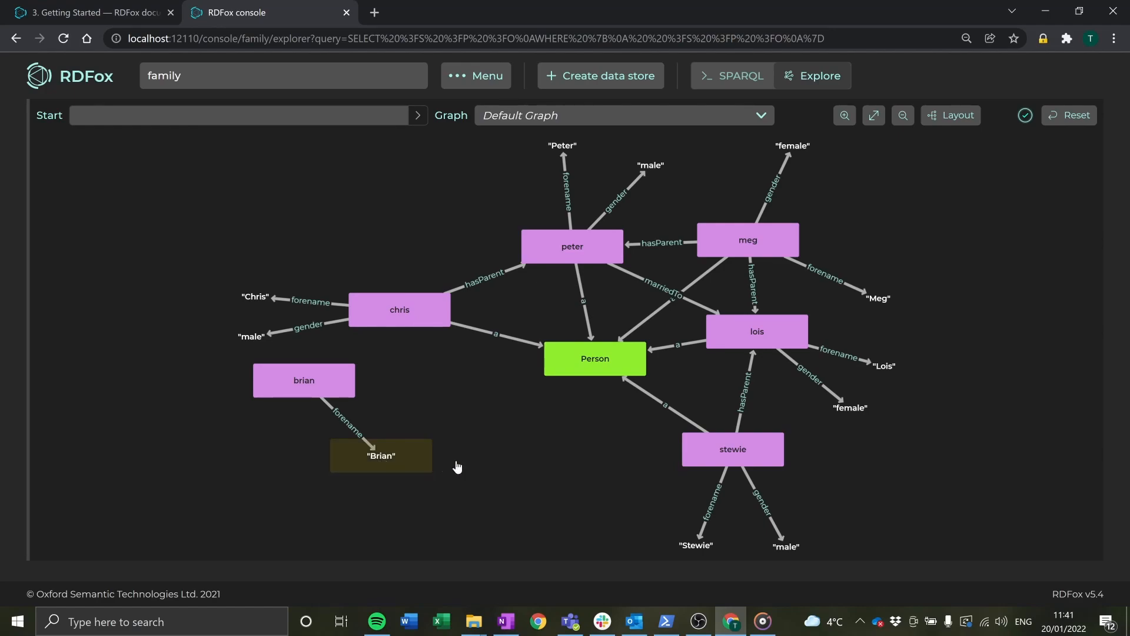
left_click_drag(597, 361, 559, 397)
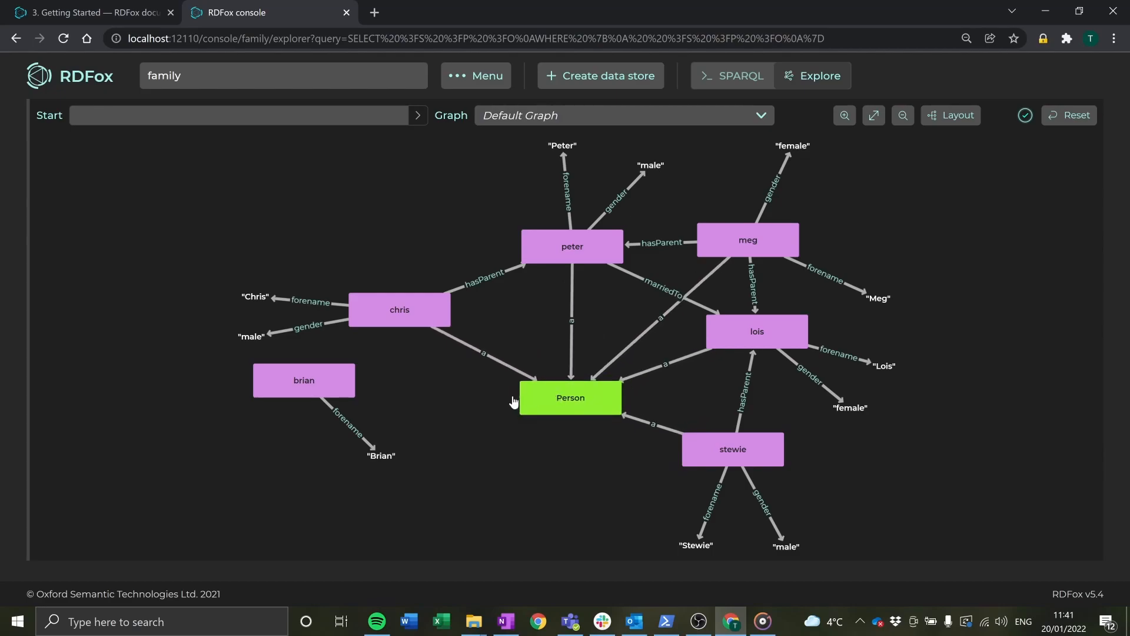
left_click_drag(336, 394, 296, 466)
left_click_drag(386, 327, 319, 333)
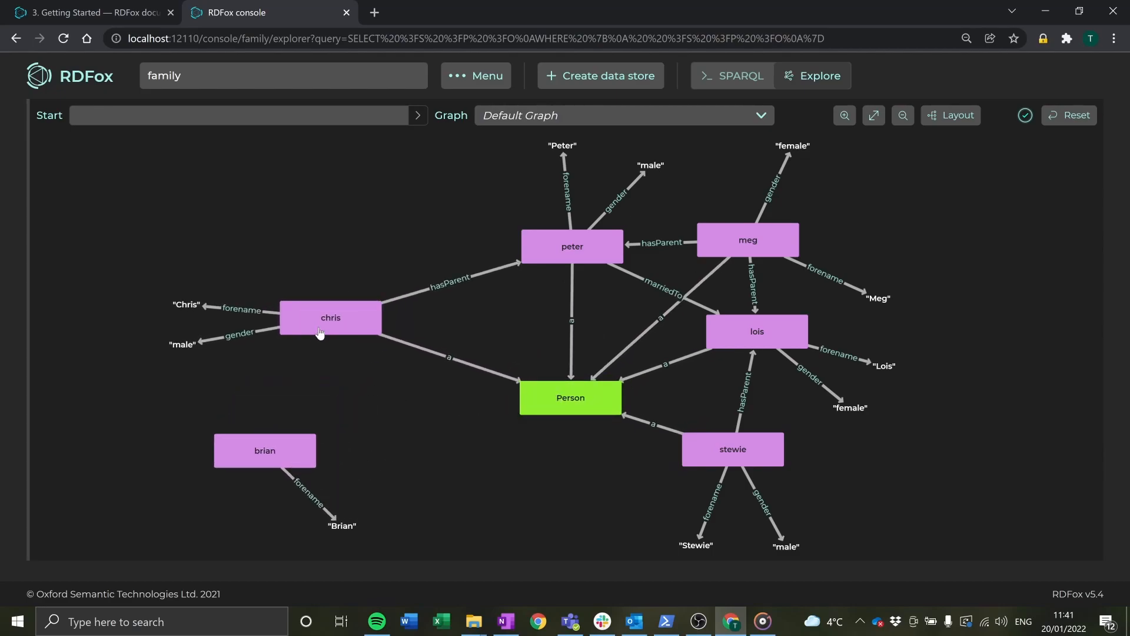
left_click_drag(548, 253, 479, 253)
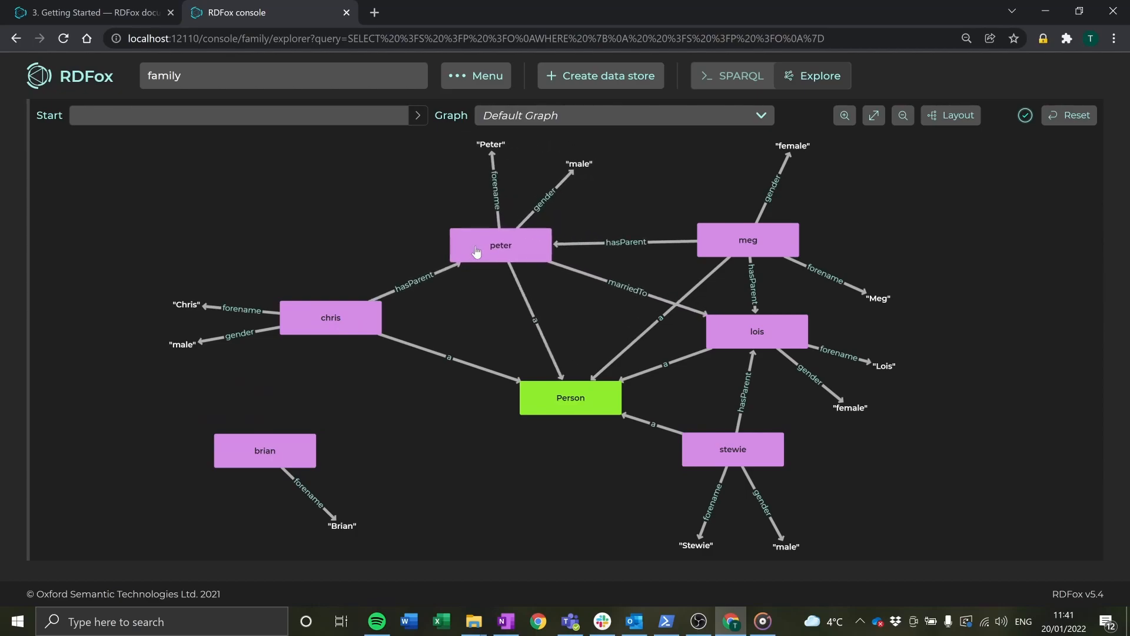
Hide the peter node and check the hidden-edge markers on the neighbouring nodes
left_click(505, 258)
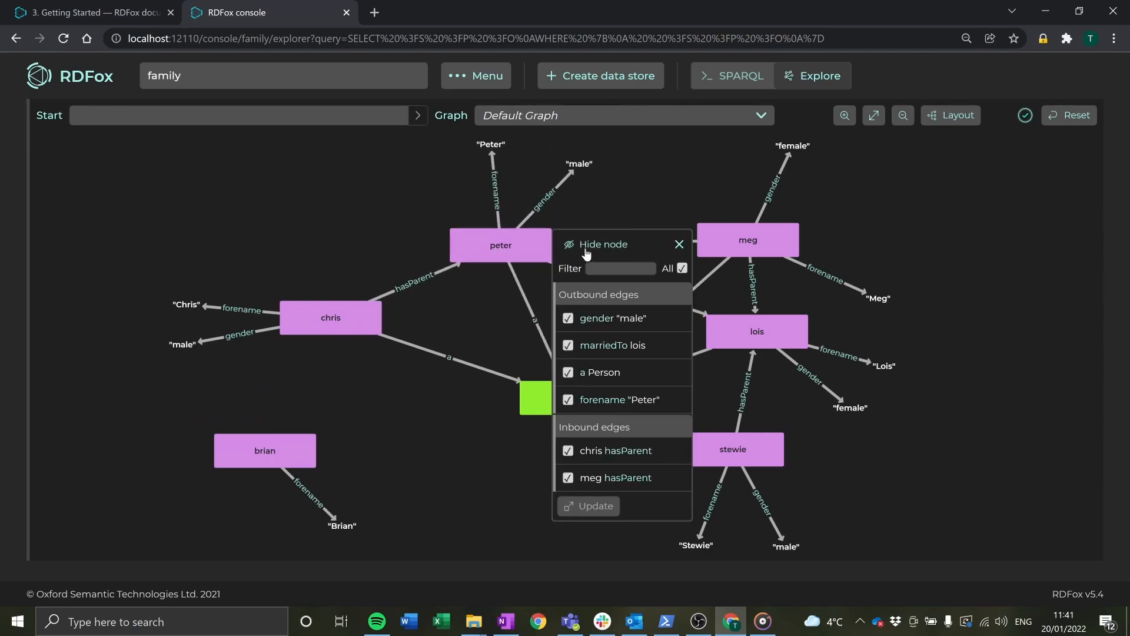
left_click(606, 250)
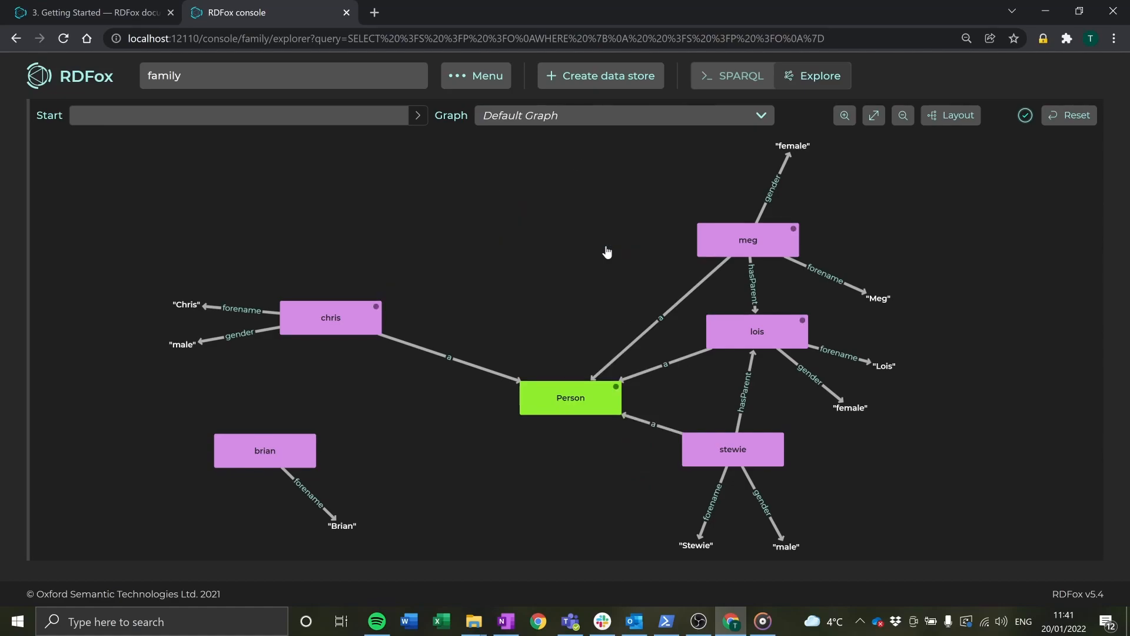
mouse_move(796, 241)
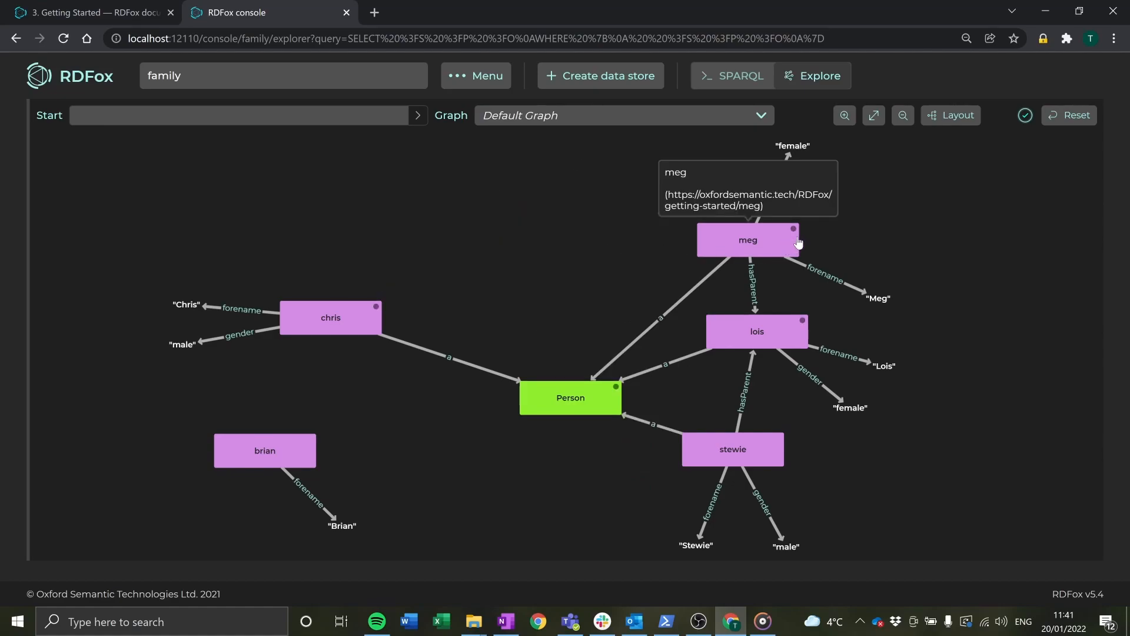
mouse_move(801, 328)
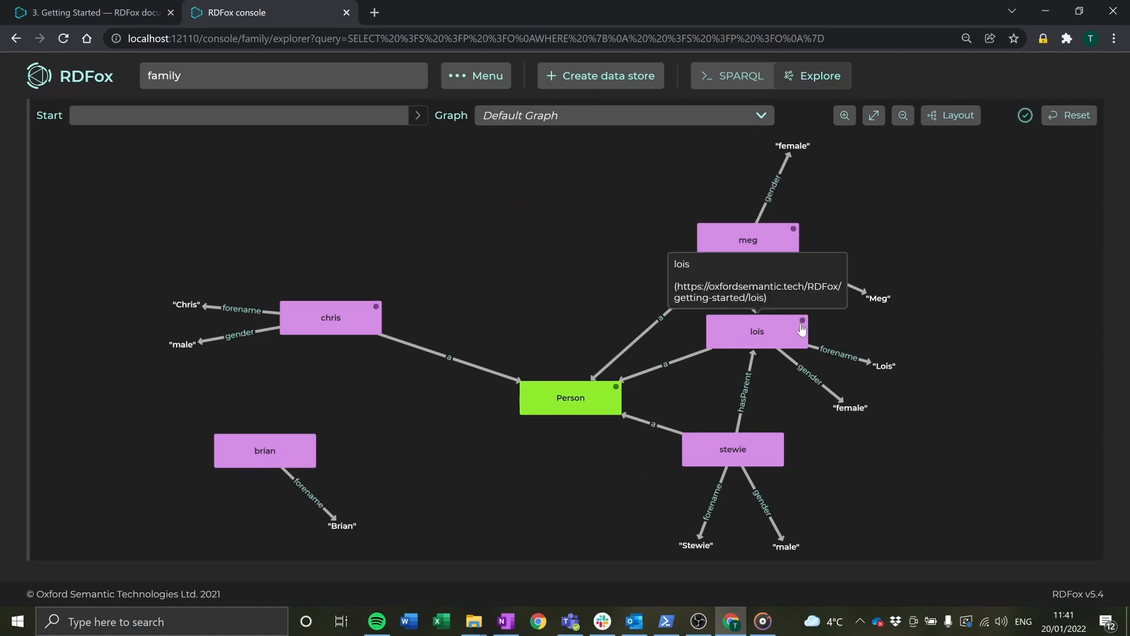
Bring the peter node back through the Person node's inbound "peter a" edge and place it between chris and meg
mouse_move(602, 391)
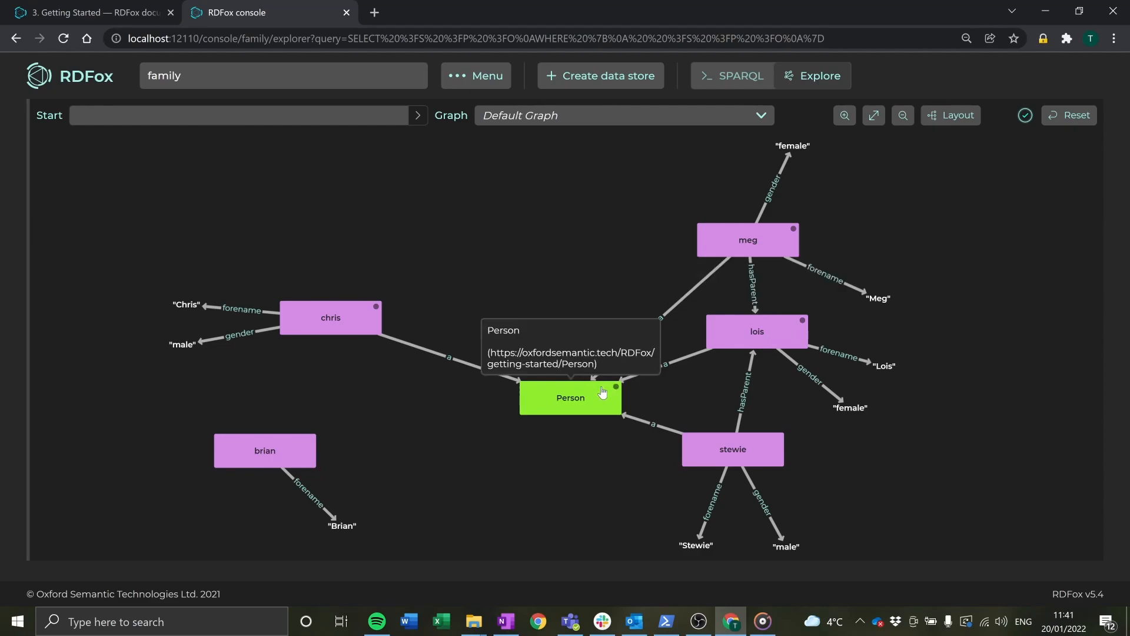
left_click(601, 391)
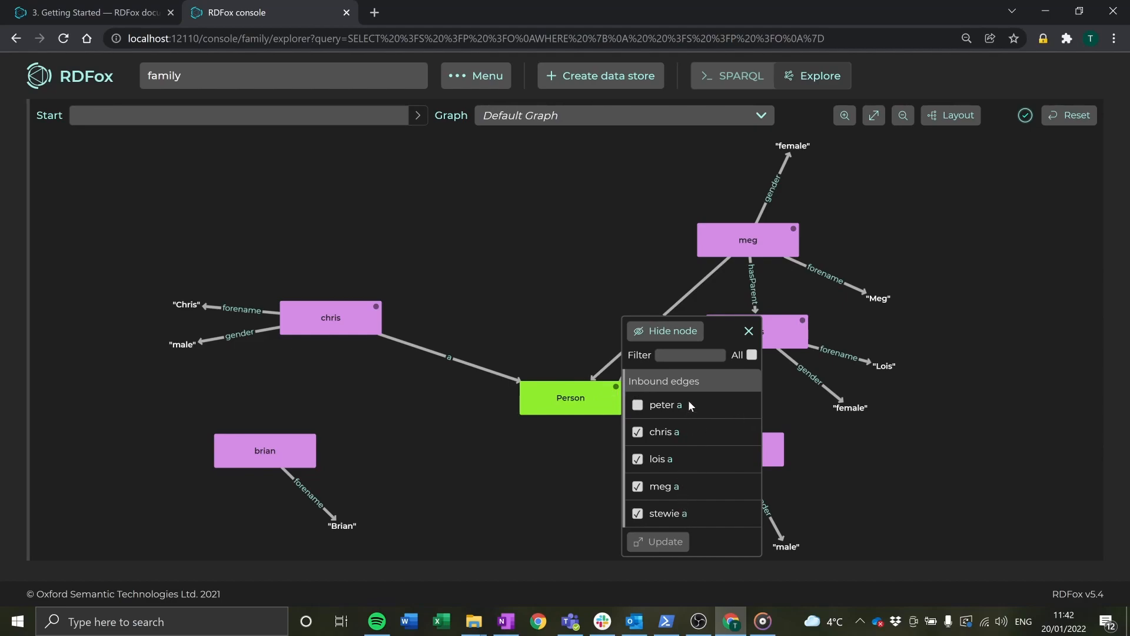
left_click(638, 405)
left_click(647, 541)
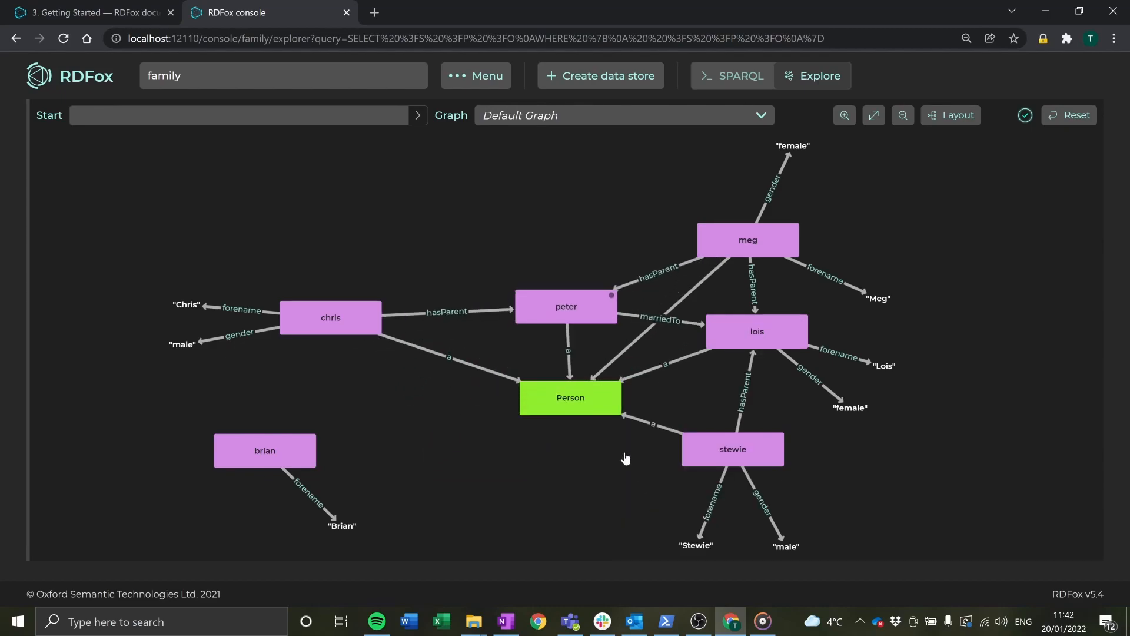
left_click_drag(570, 311, 530, 246)
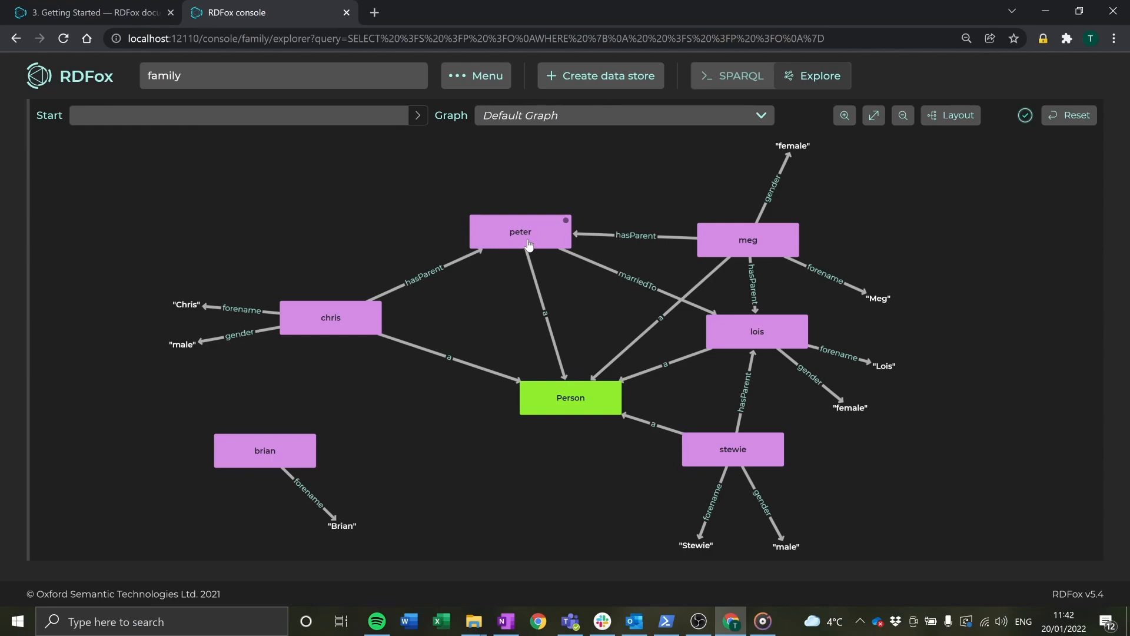
Filter the peter node's edge list by "has" and clear the filter again
left_click(530, 244)
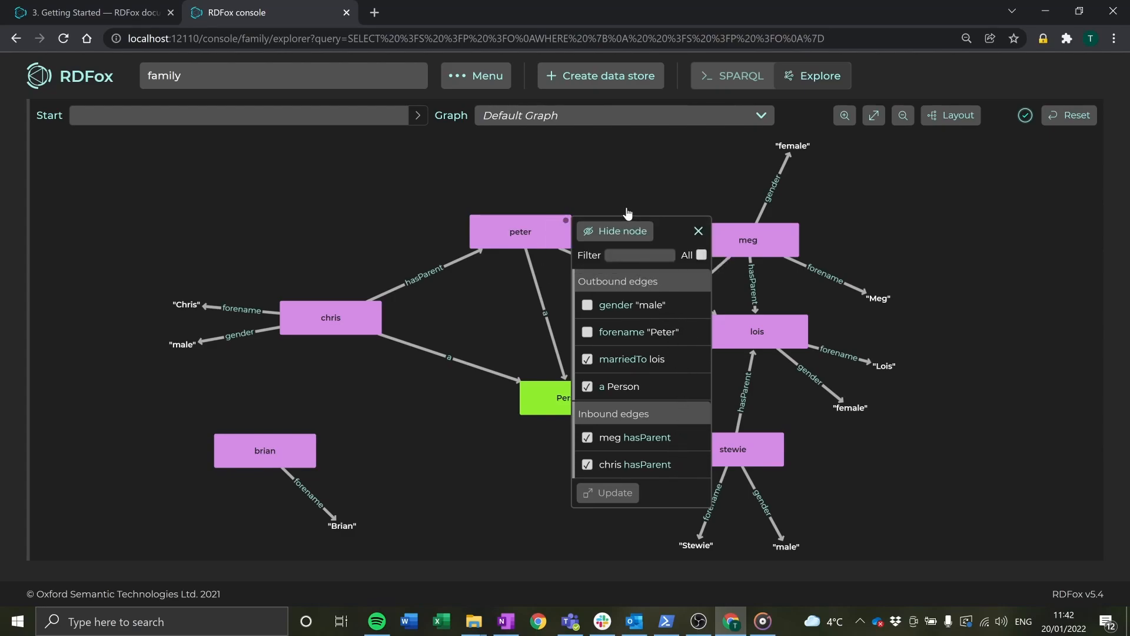
left_click(650, 259)
type("has")
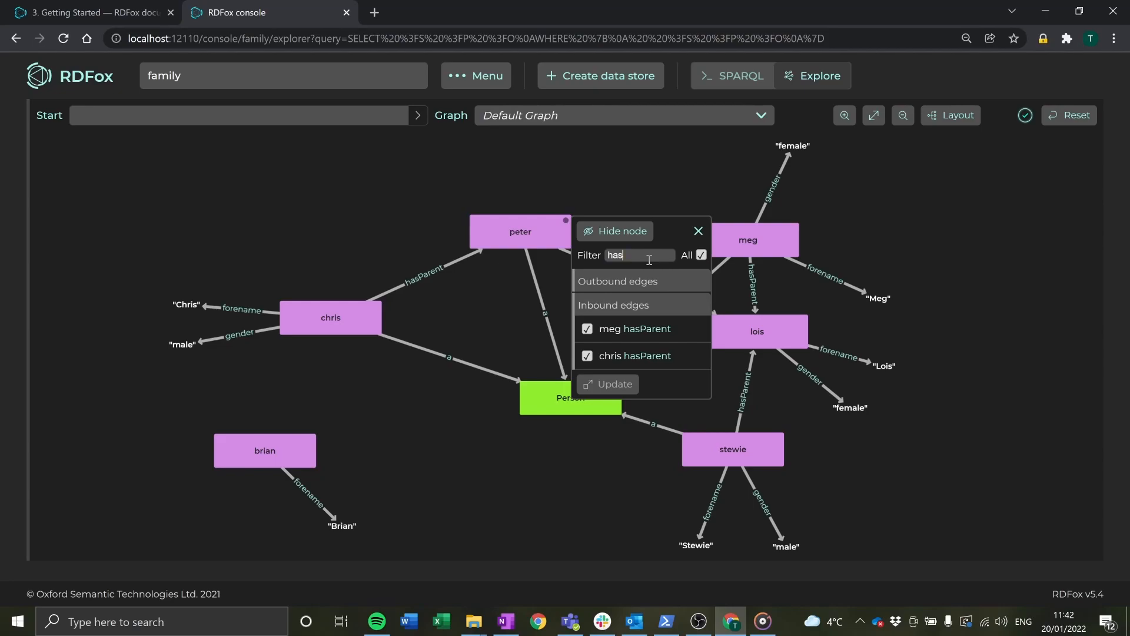
key("BackSpace")
key("BackSpace")
key("BackSpace")
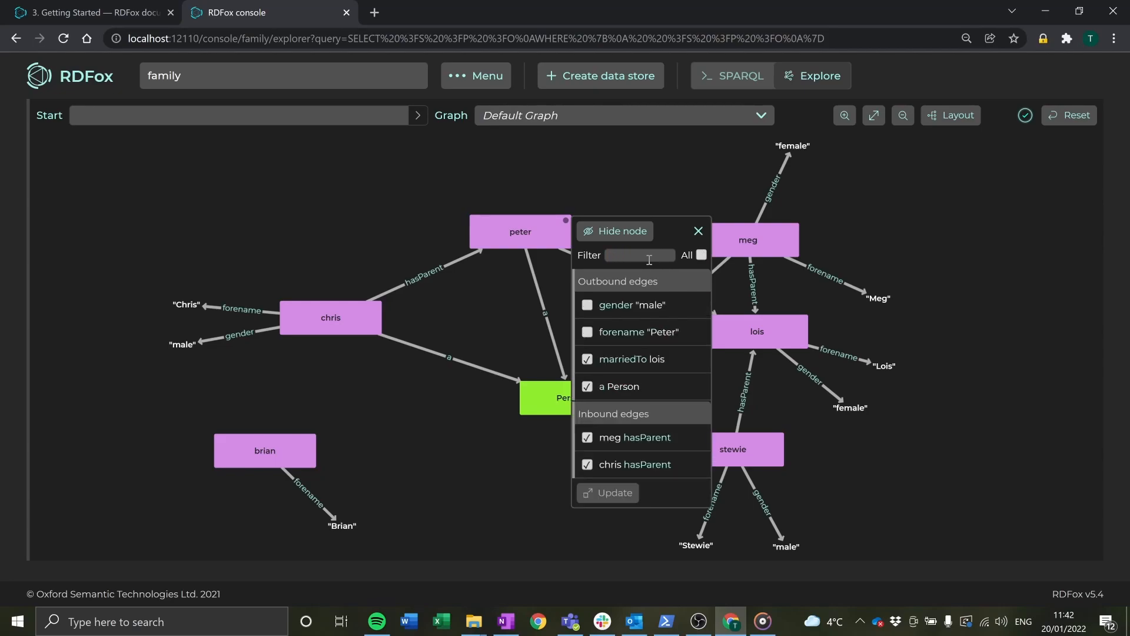
Show all edges of the peter node in the graph
left_click(701, 256)
left_click(612, 493)
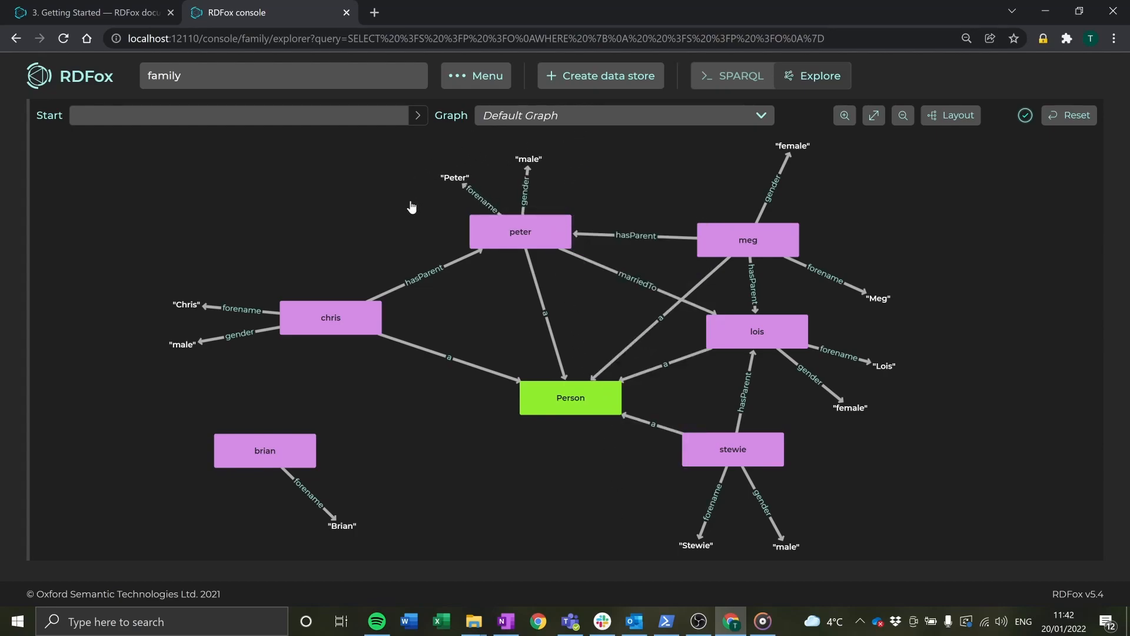
left_click_drag(412, 207, 378, 235)
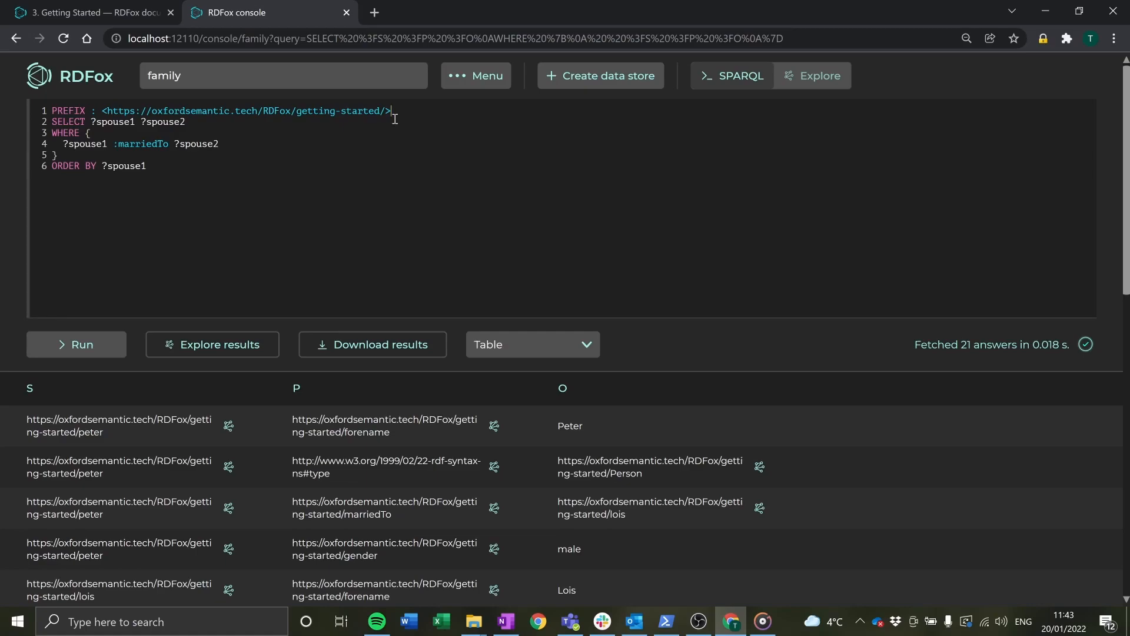
Run the SPARQL query that selects ?spouse1 and ?spouse2 linked by :marriedTo, ordered by ?spouse1
left_click(240, 123)
left_click(243, 146)
left_click(224, 163)
left_click(71, 354)
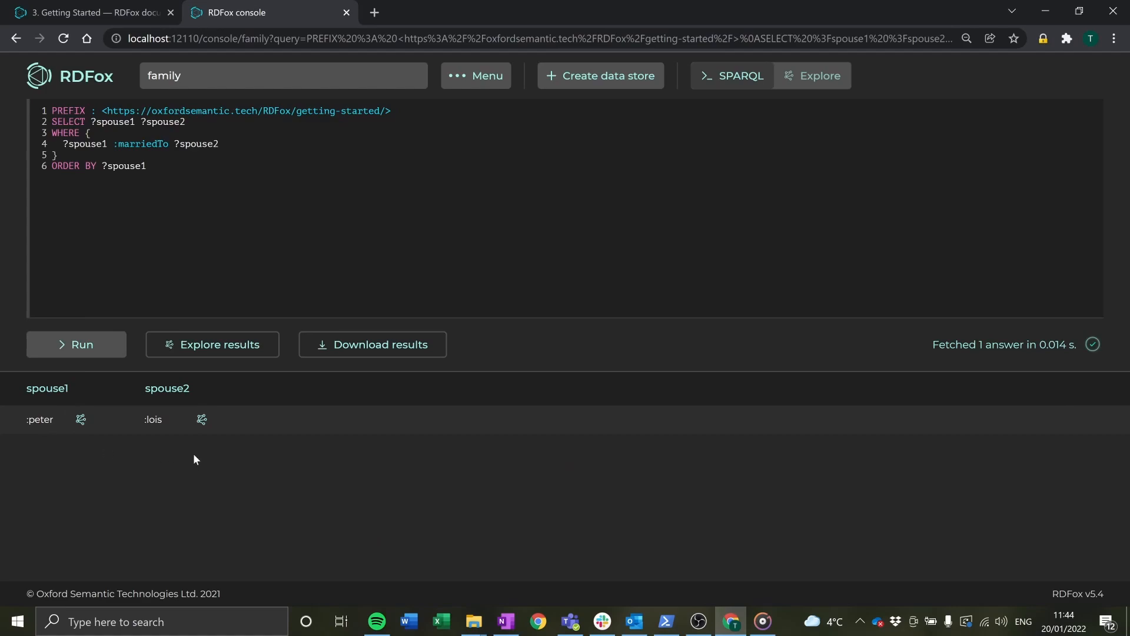
Explore the spouse query results as a graph and place the lois and peter nodes side by side
left_click(221, 353)
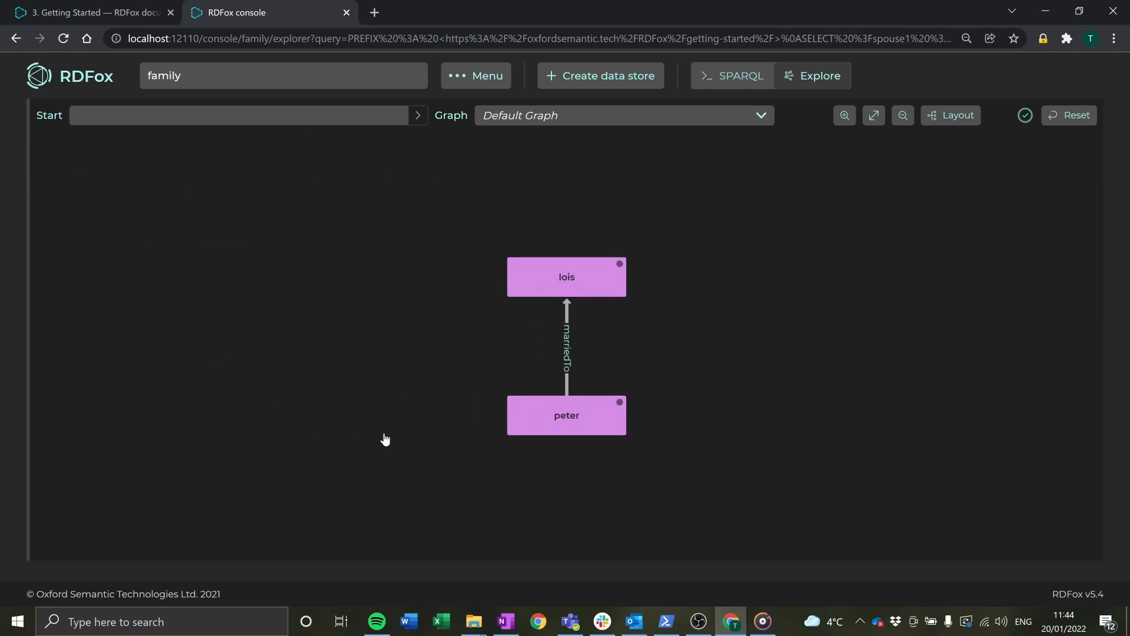
left_click_drag(559, 432, 692, 386)
left_click_drag(580, 296, 422, 387)
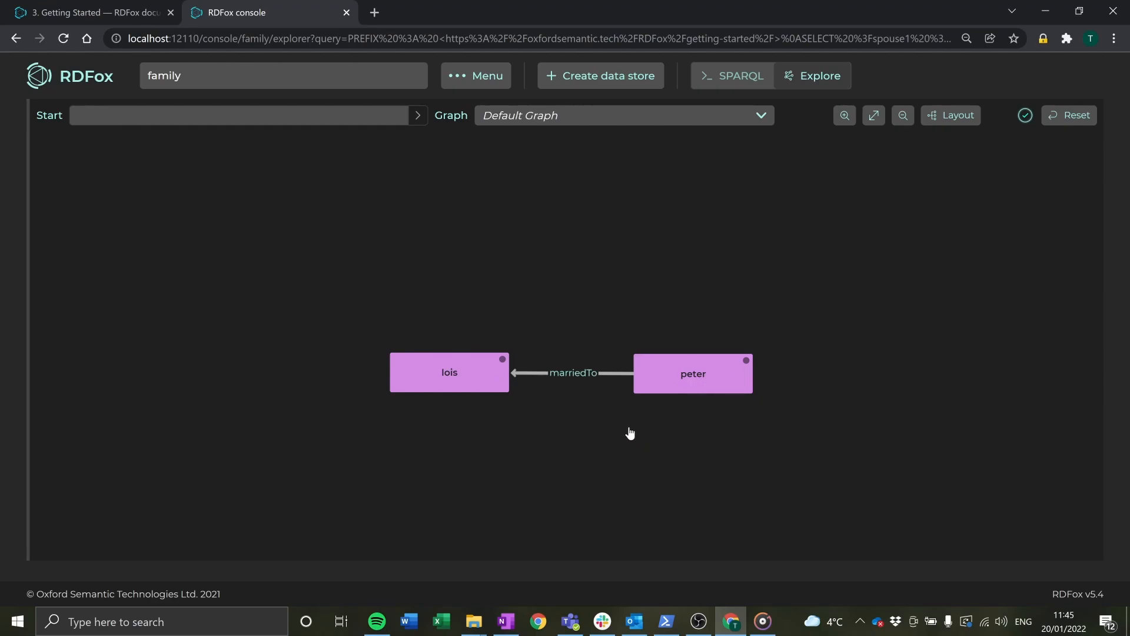
Expand the lois node with its outbound gender "female", a Person and forename "Lois" edges
left_click(502, 375)
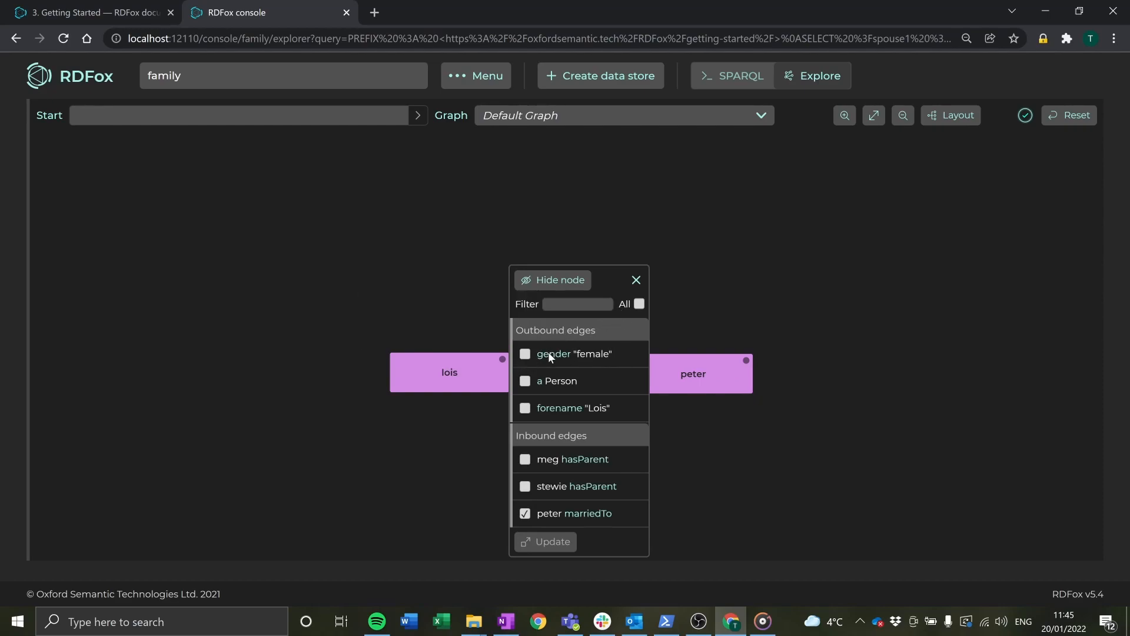
left_click(524, 354)
left_click(525, 382)
left_click(524, 409)
left_click(533, 541)
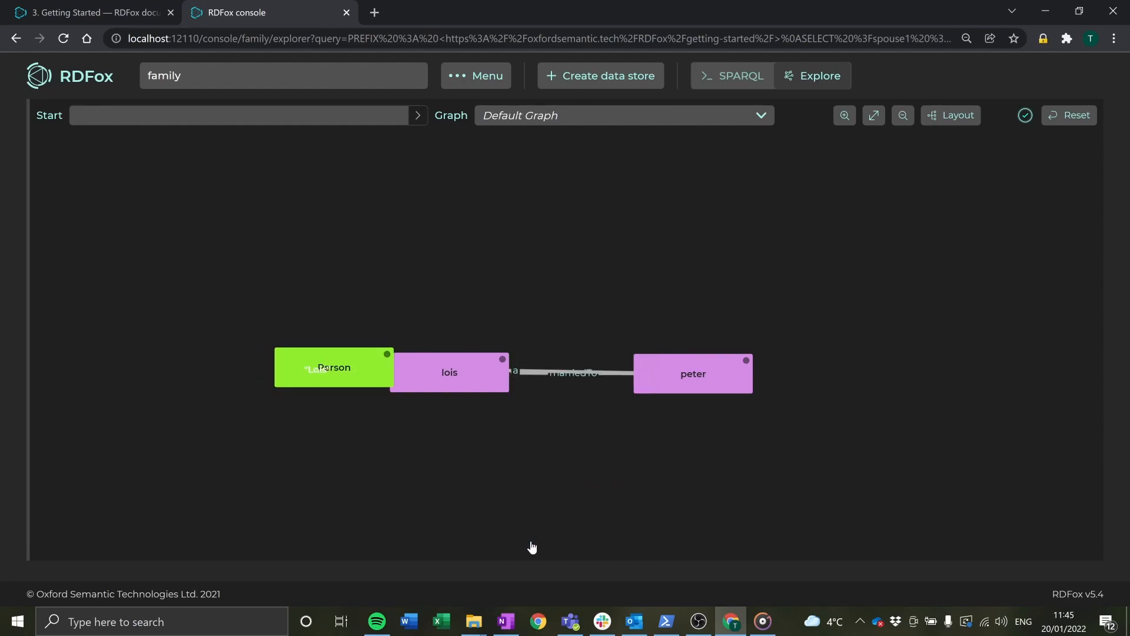
Spread out the Person, "Lois" and "female" nodes around the lois node
left_click_drag(567, 305, 599, 239)
left_click_drag(318, 346, 224, 331)
left_click_drag(318, 429, 241, 479)
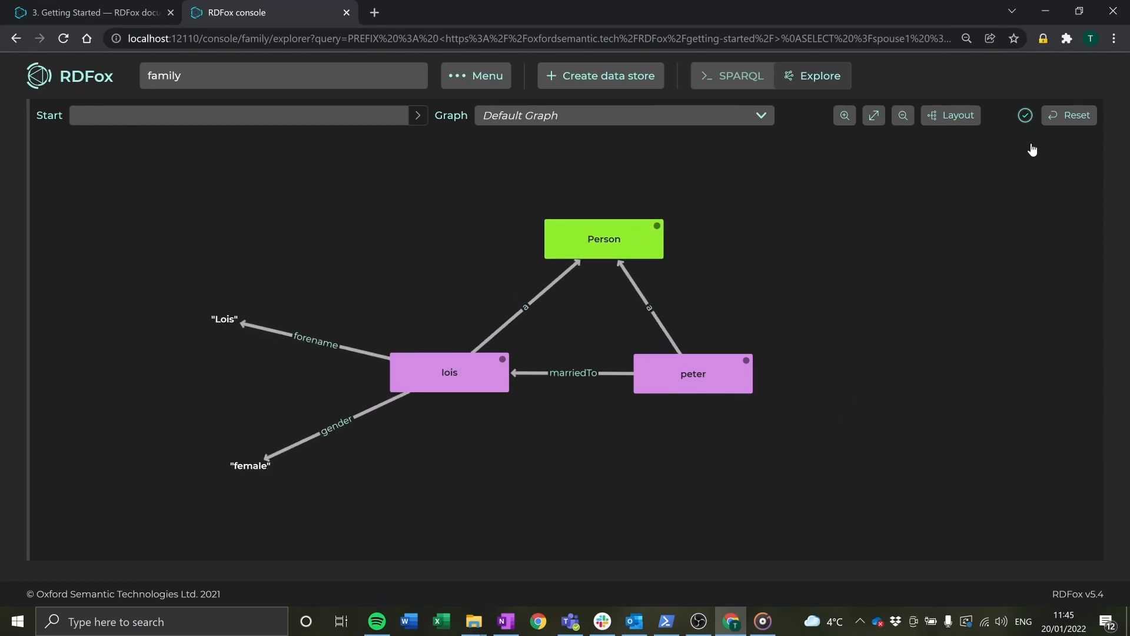
Reset the explorer graph and return to the SPARQL query editor
left_click(1066, 123)
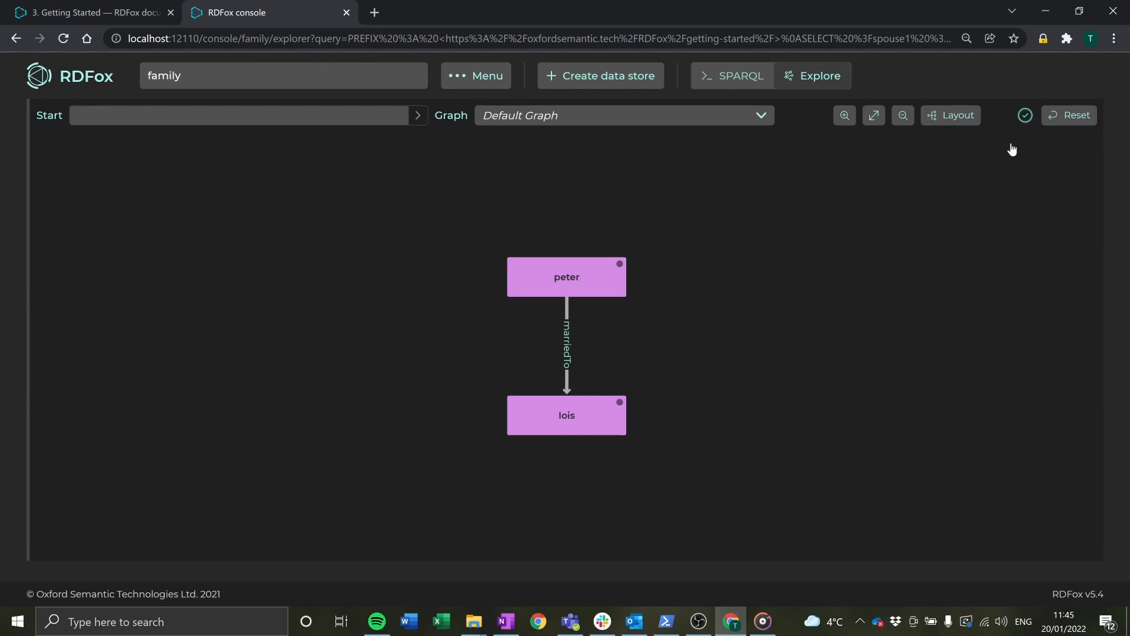
left_click(740, 80)
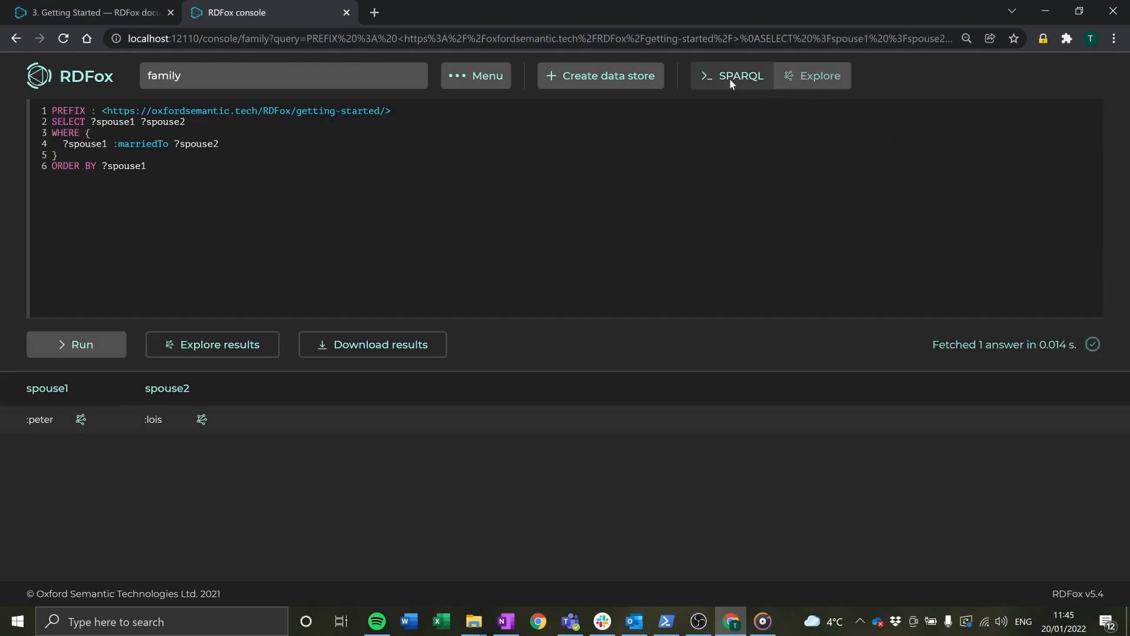
Delete the content of data.ttl from the family data store's default graph
left_click(475, 82)
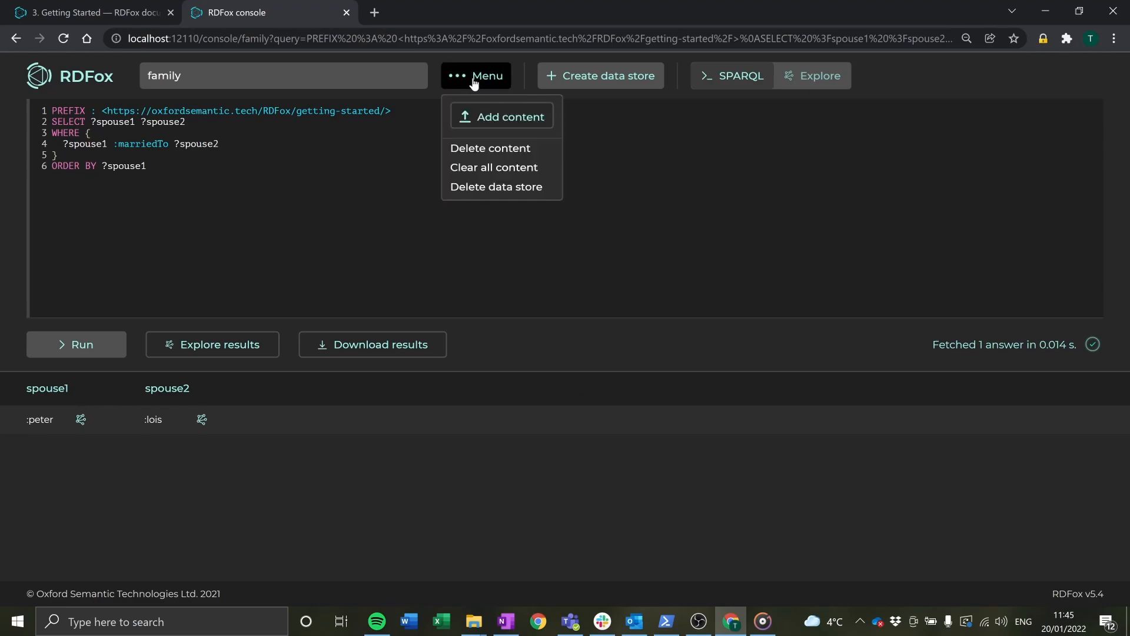
left_click(475, 150)
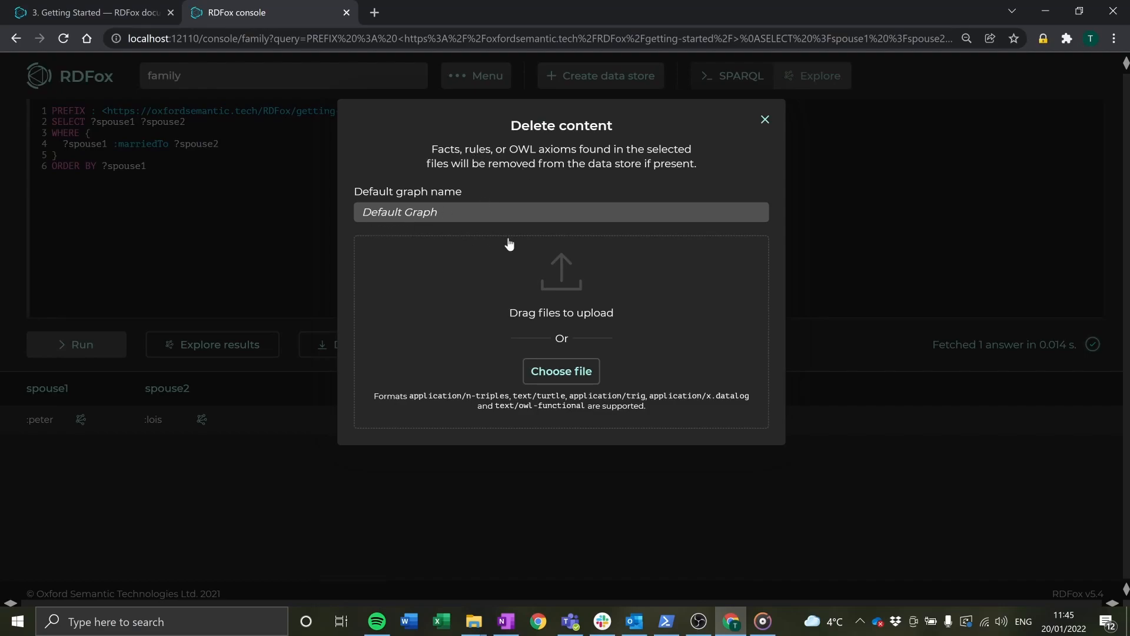
right_click(474, 621)
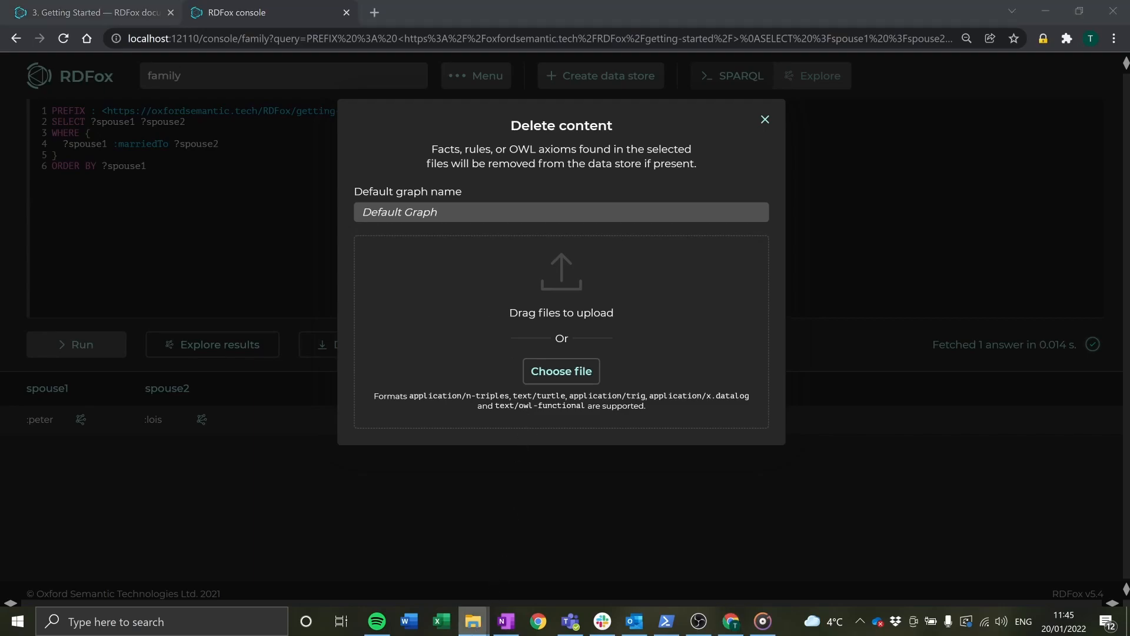
left_click(466, 230)
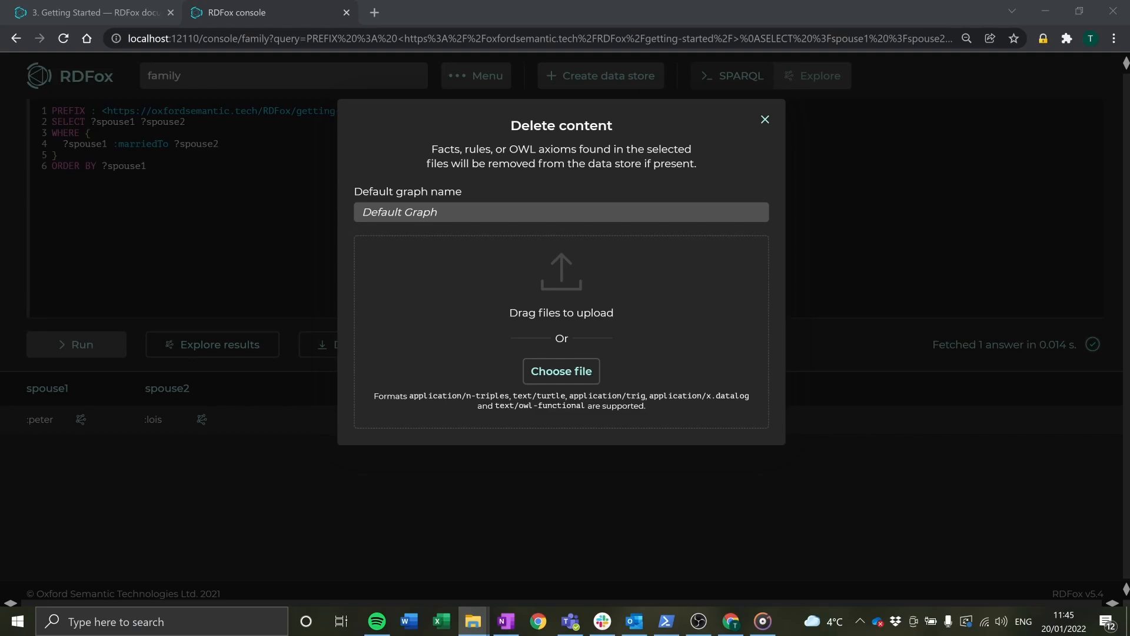
left_click_drag(1129, 356, 576, 342)
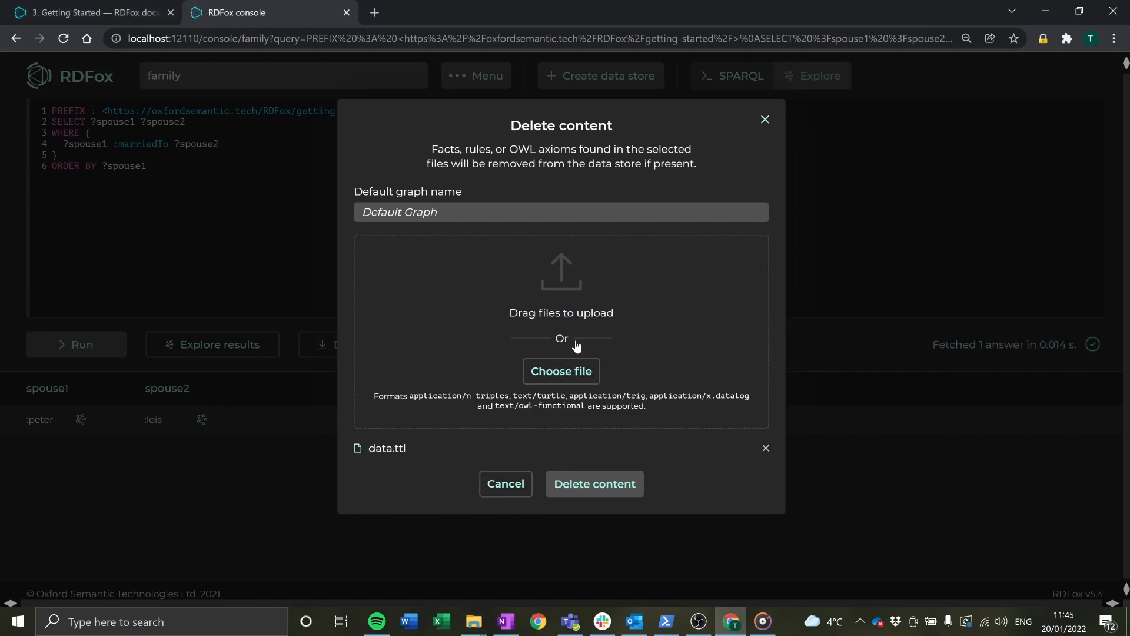
left_click(610, 492)
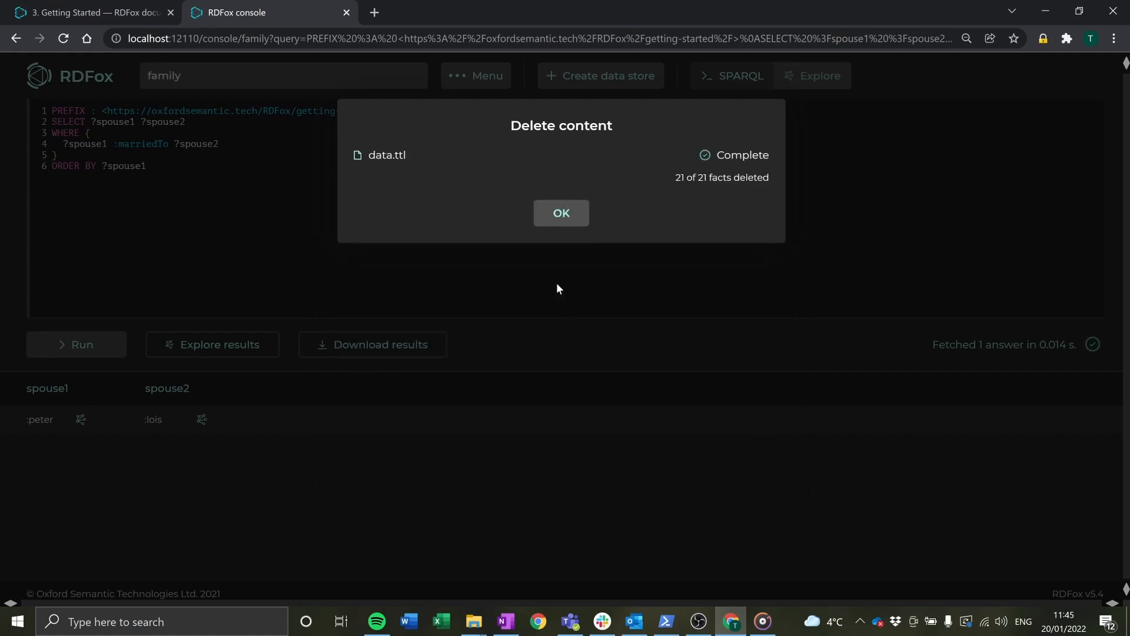
left_click(562, 212)
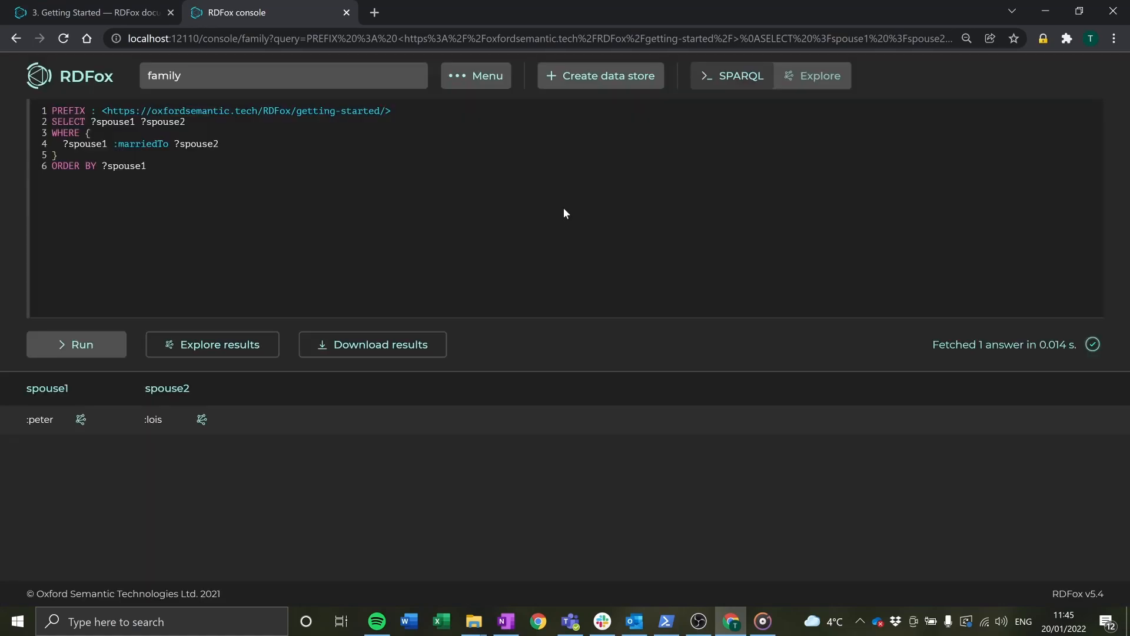
Replace the spouse query with SELECT ?S ?P ?O WHERE { ?S ?P ?O }
left_click(176, 173)
left_click_drag(175, 176, 39, 105)
type("SELECT ?S ?P ?O WHERE {   ?S ?P ?O }")
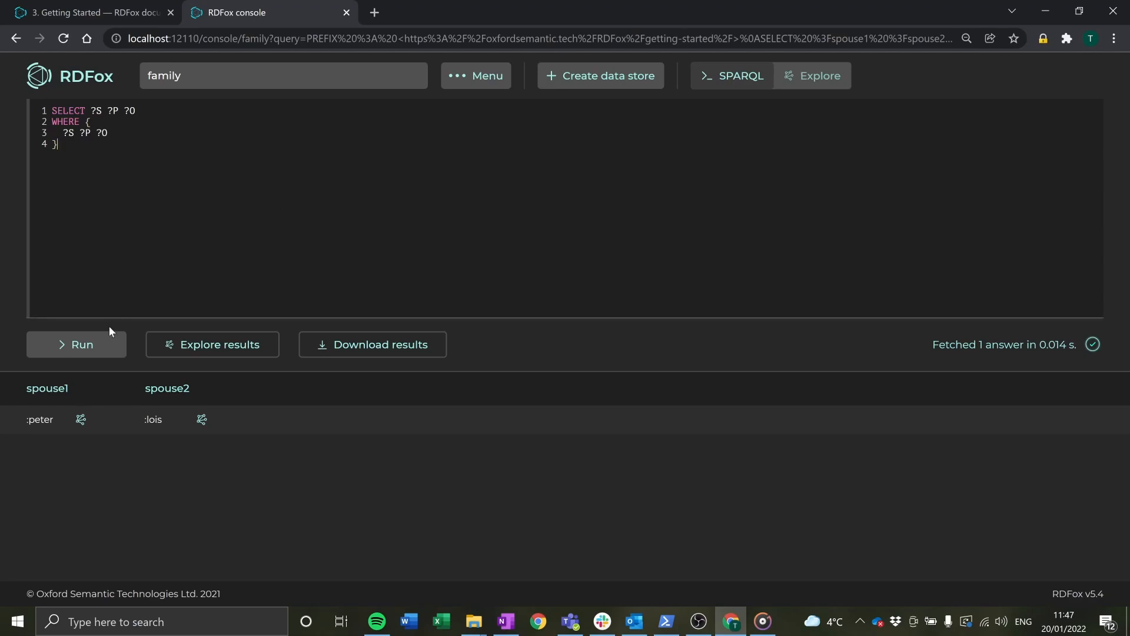
Run the SELECT ?S ?P ?O query on the family data store and clear all of the store's content
left_click(74, 352)
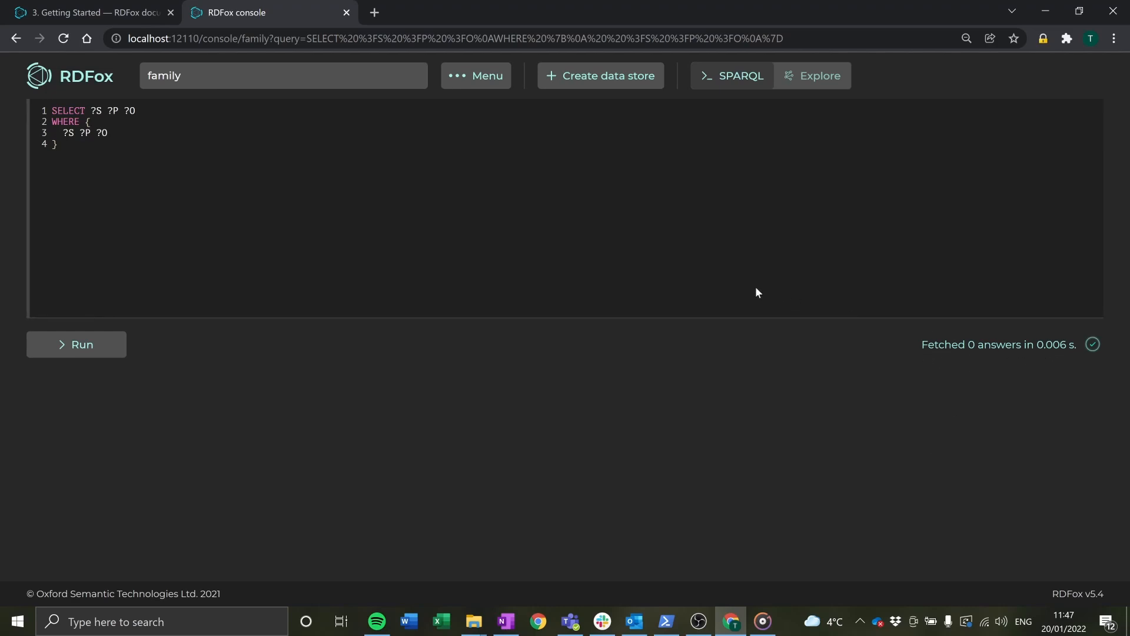
left_click(487, 80)
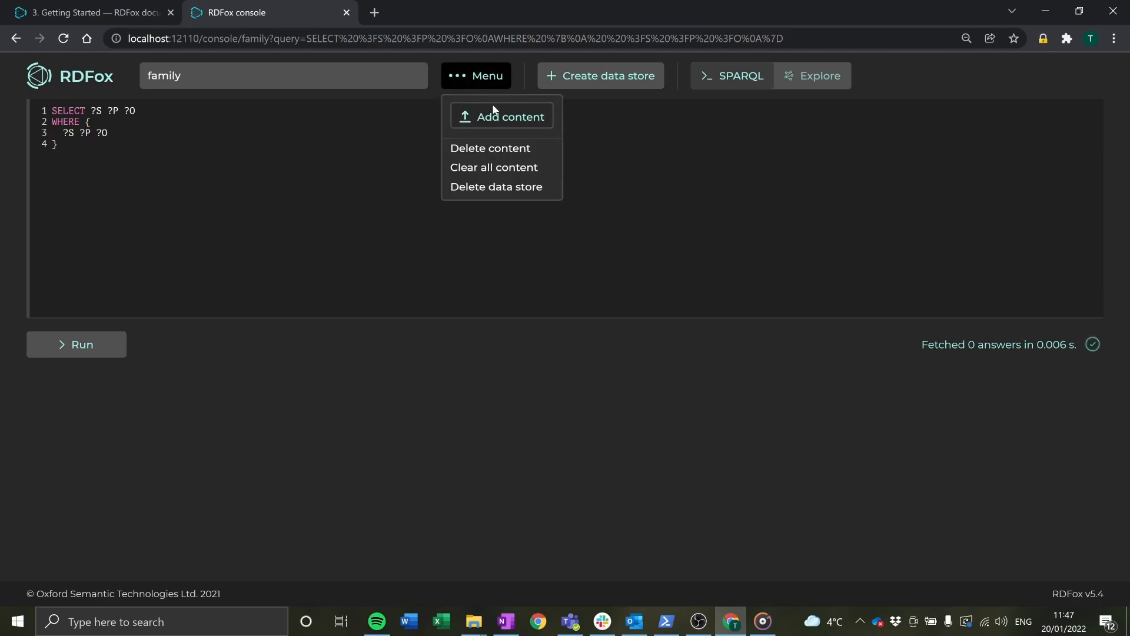
left_click(541, 170)
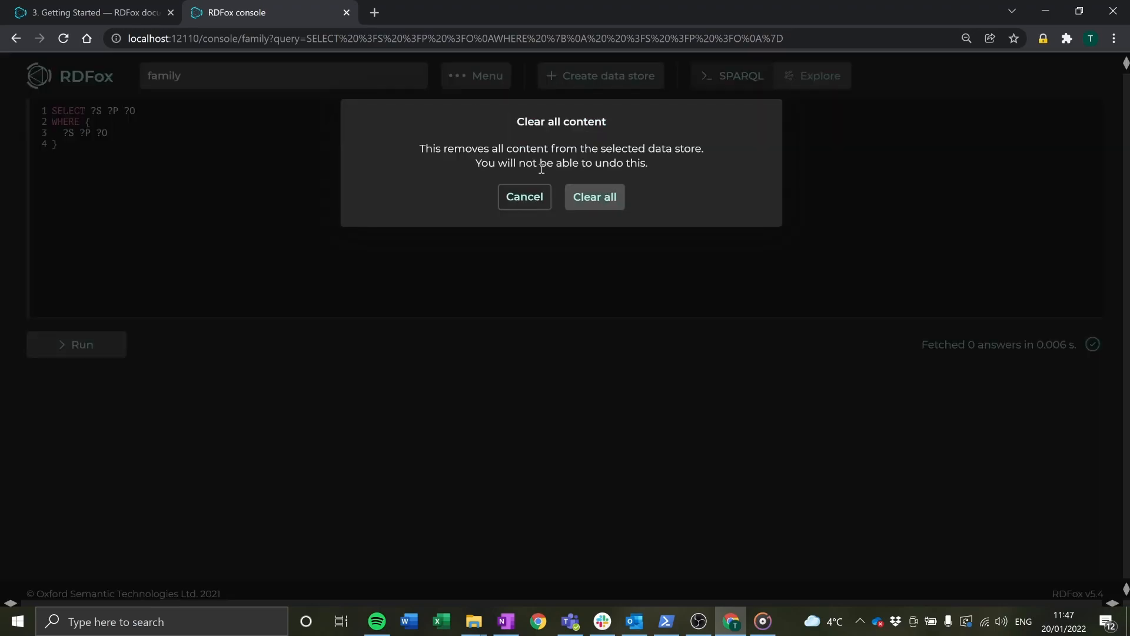
left_click(587, 197)
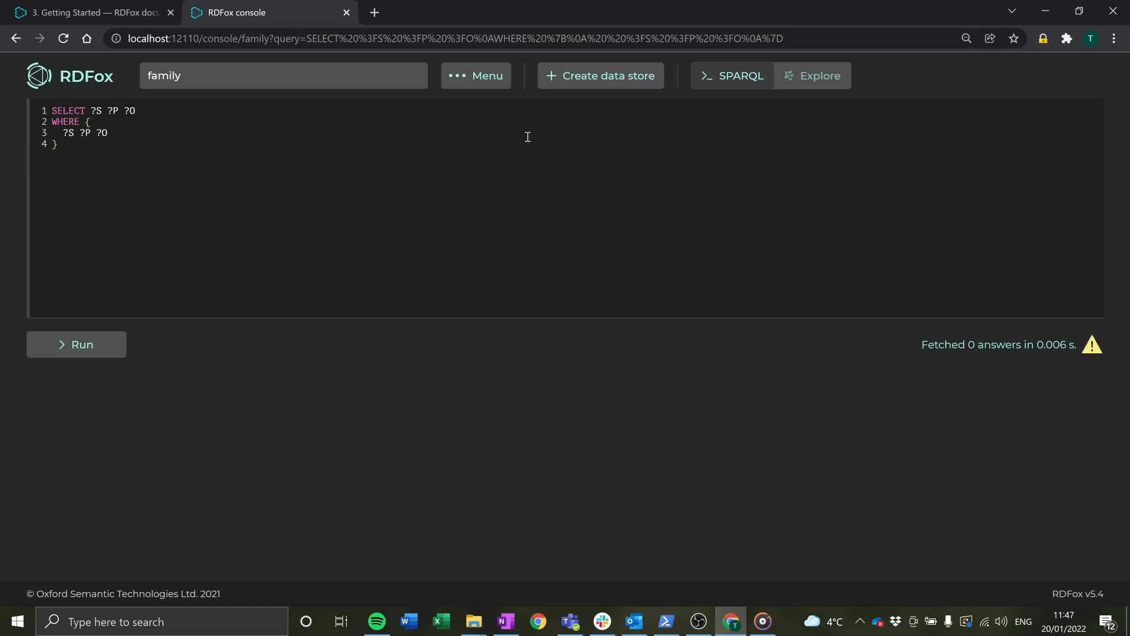
Permanently delete the family data store
left_click(469, 78)
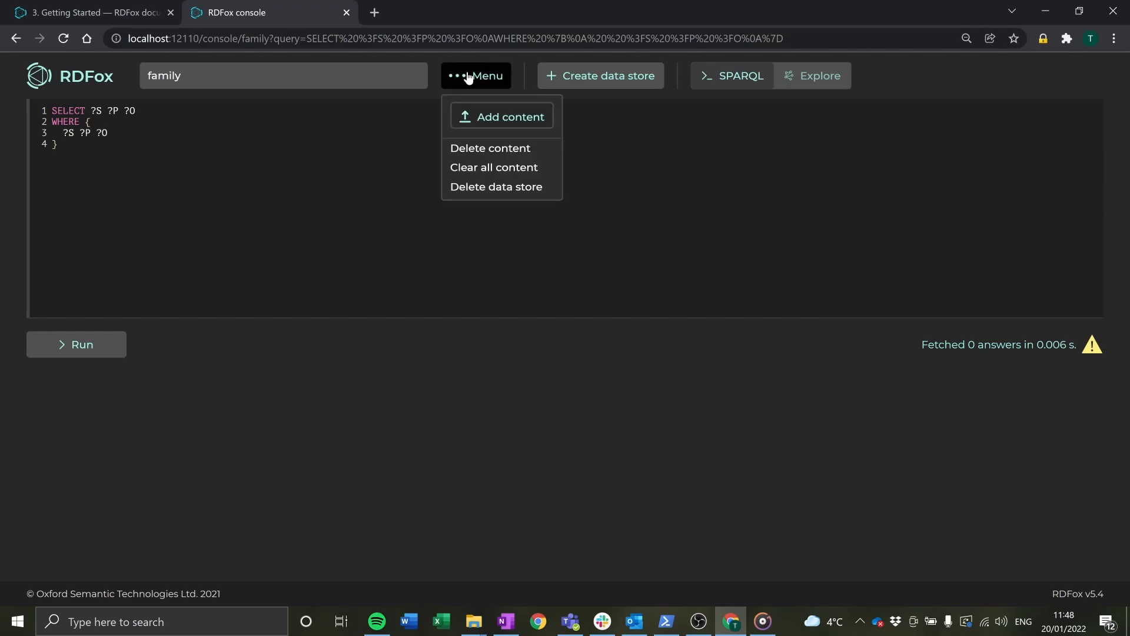
left_click(504, 187)
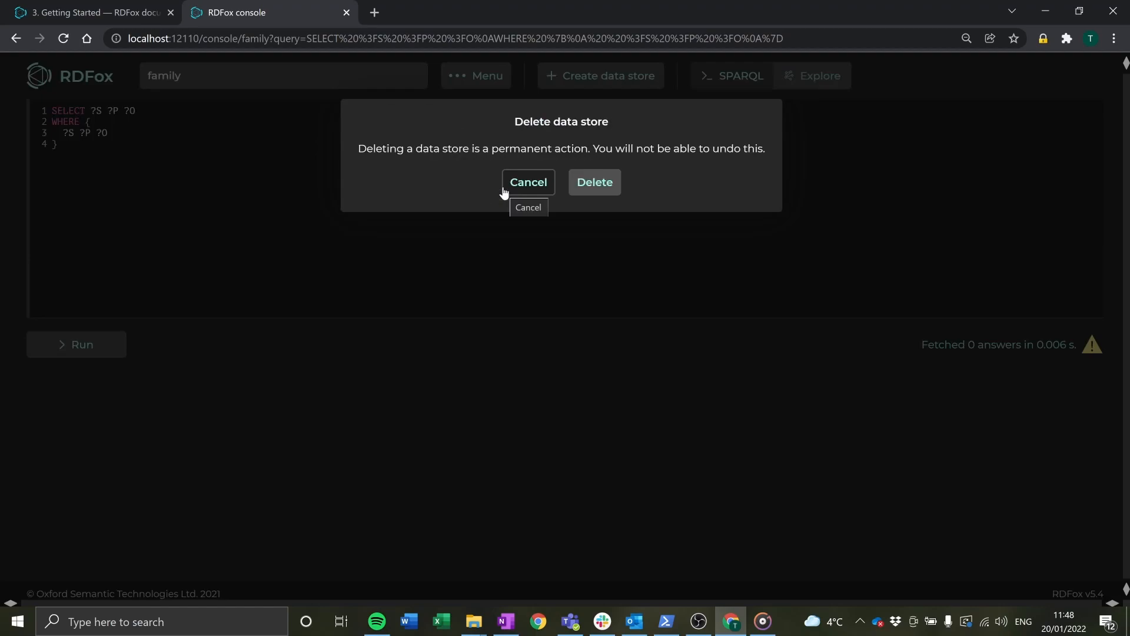
left_click(594, 187)
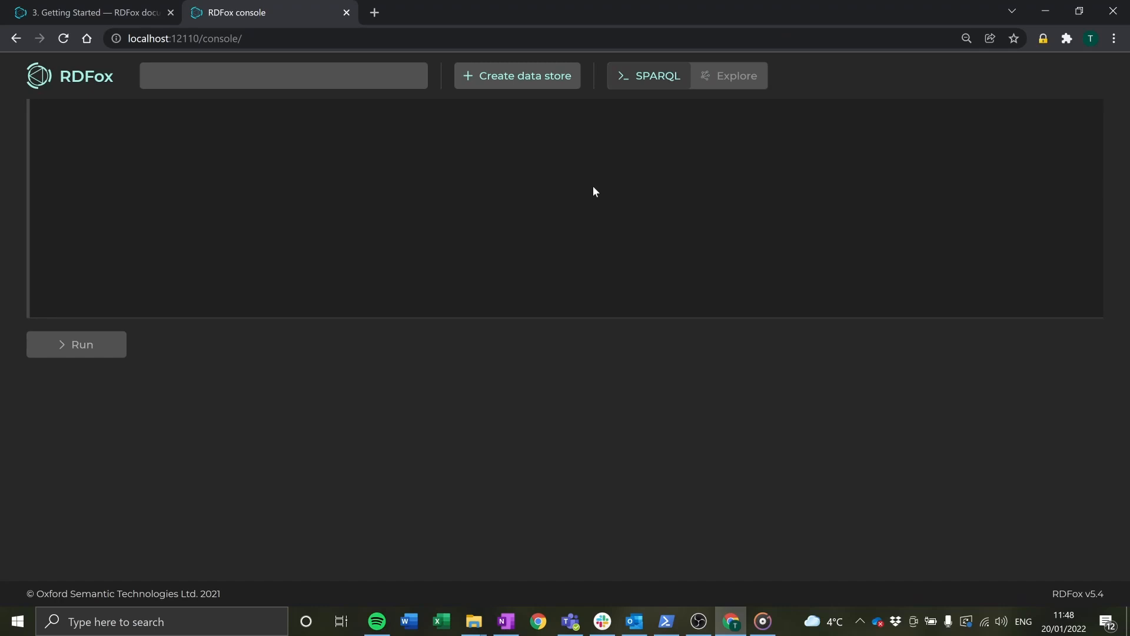
Switch to the Windows PowerShell window and shut down the running RDFox sandbox with the quit command
left_click(666, 621)
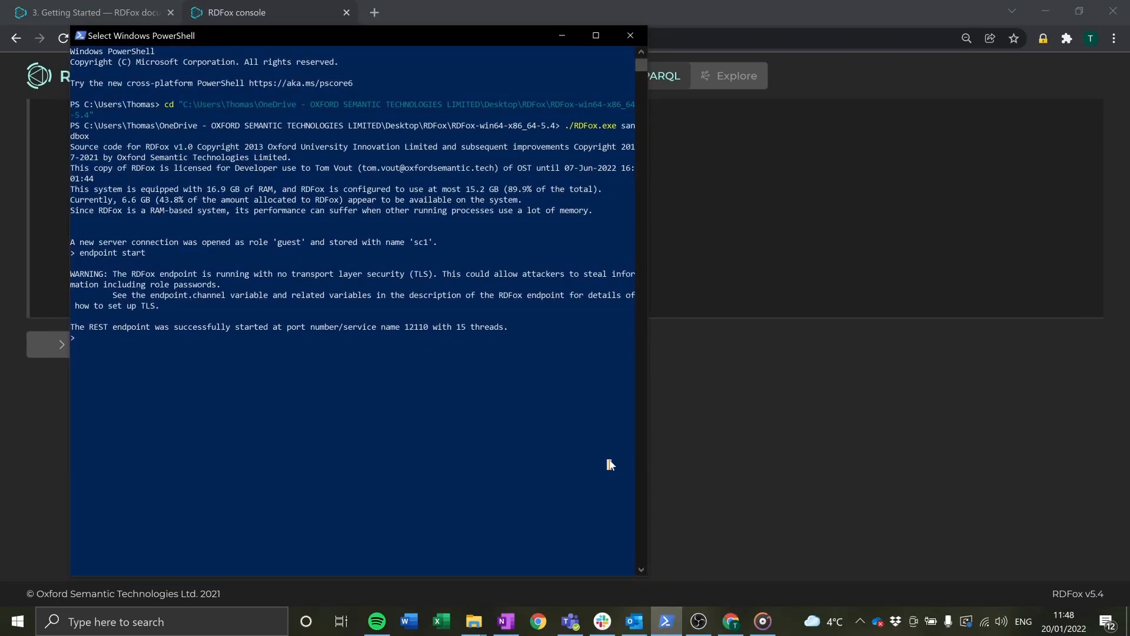
type("quit")
key("Return")
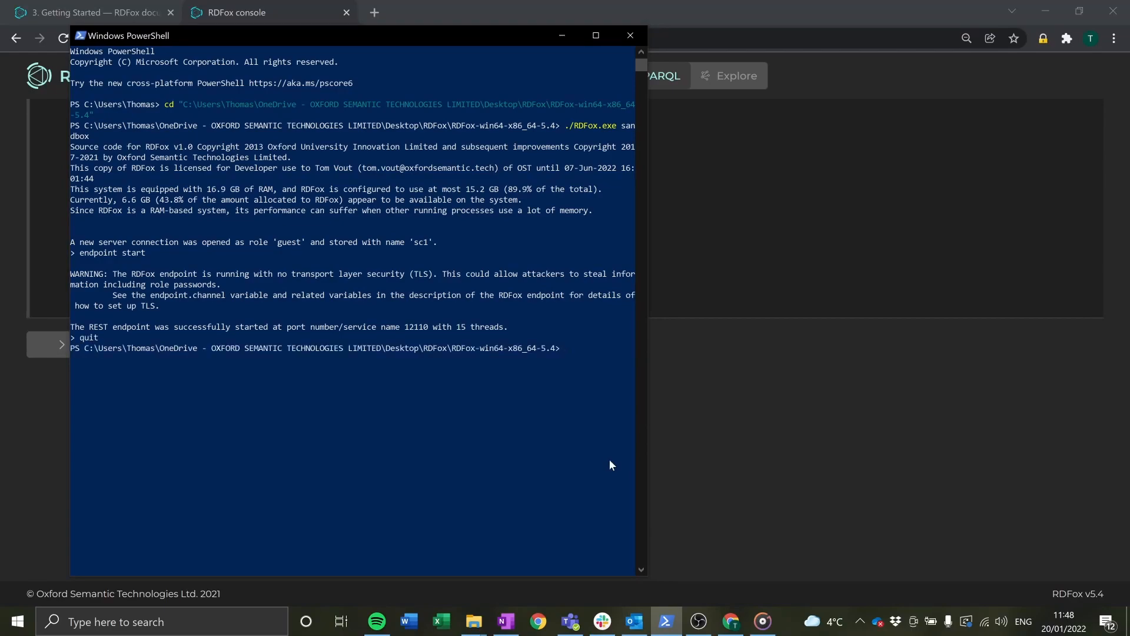